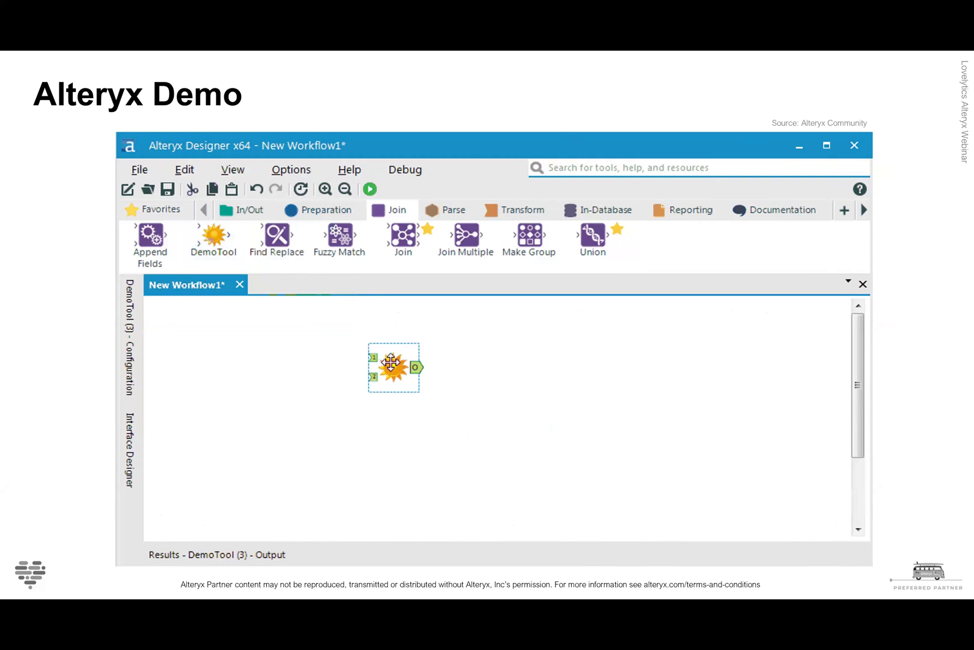
click(392, 328)
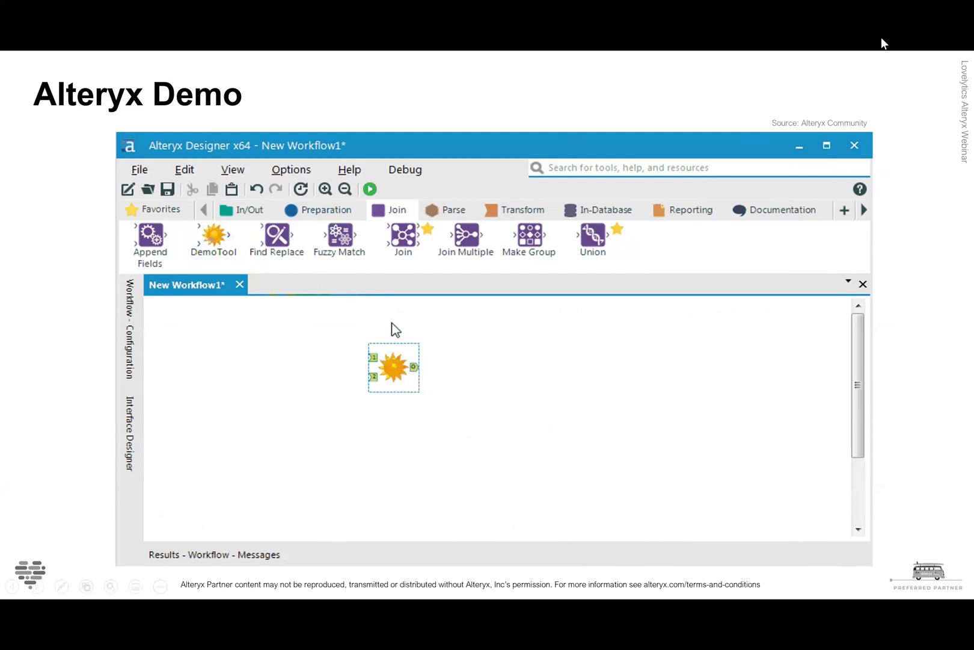
key(ctrl+z)
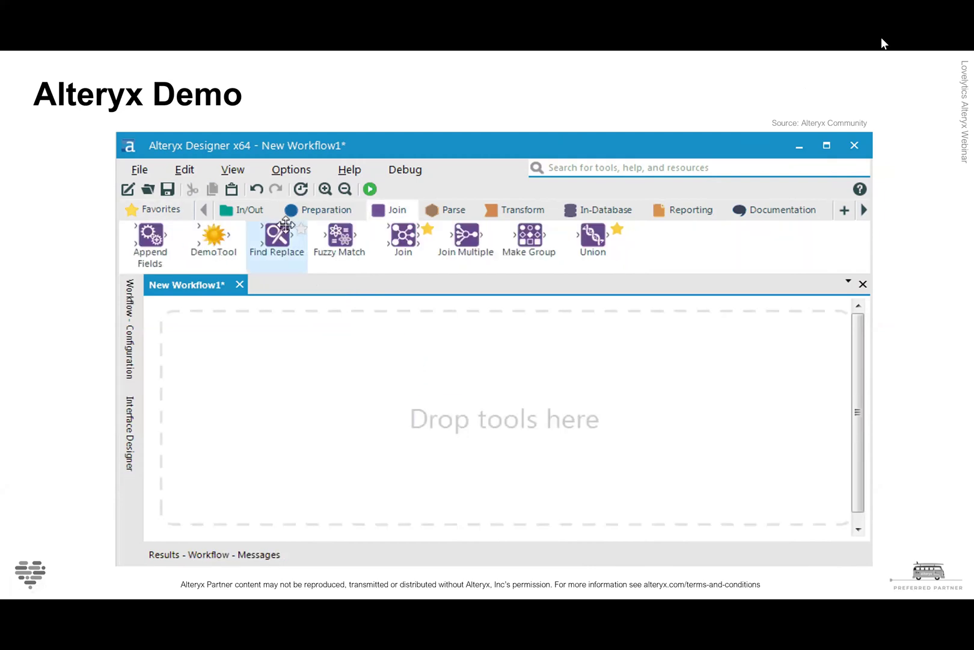
mouse_move(228, 246)
mouse_down()
mouse_move(353, 350)
mouse_move(407, 378)
mouse_up()
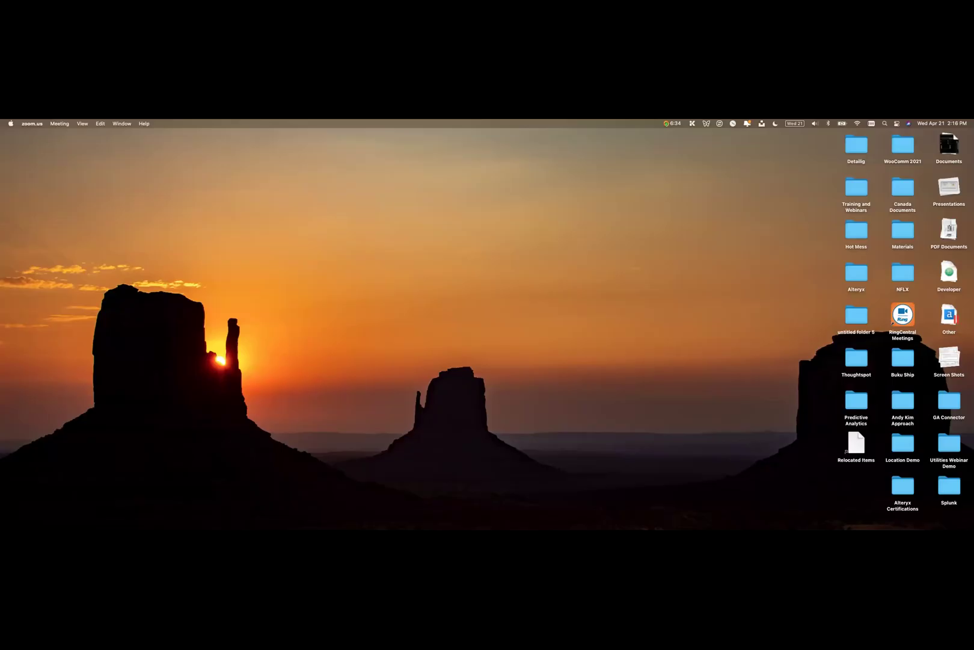
- Switch to Alteryx Designer and place Generate Rows and Imputation tools on empty canvas beside the spreadsheet-combining workflow
key(ctrl+Right)
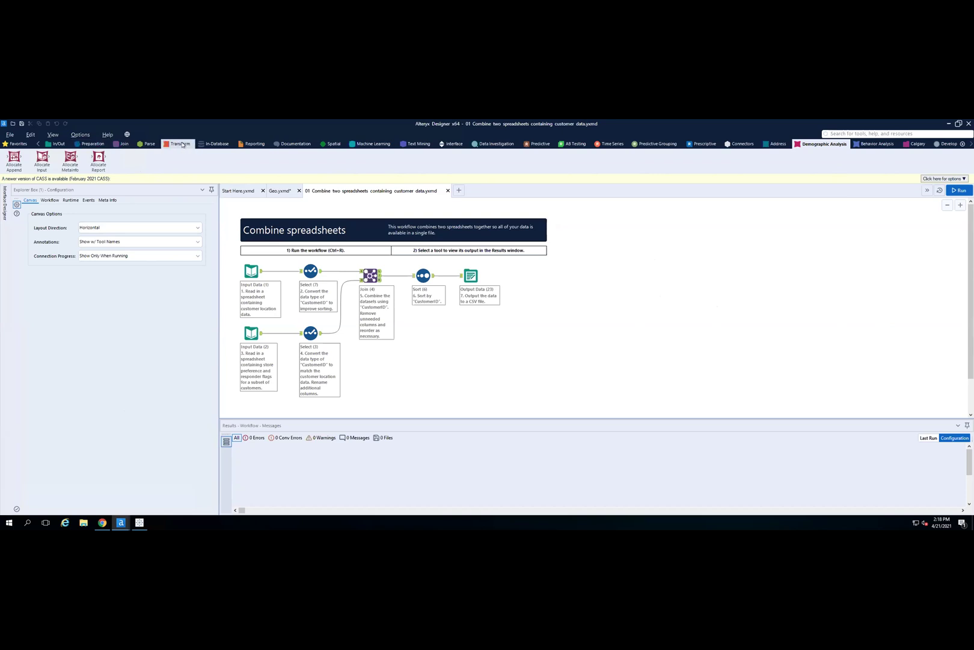
click(93, 144)
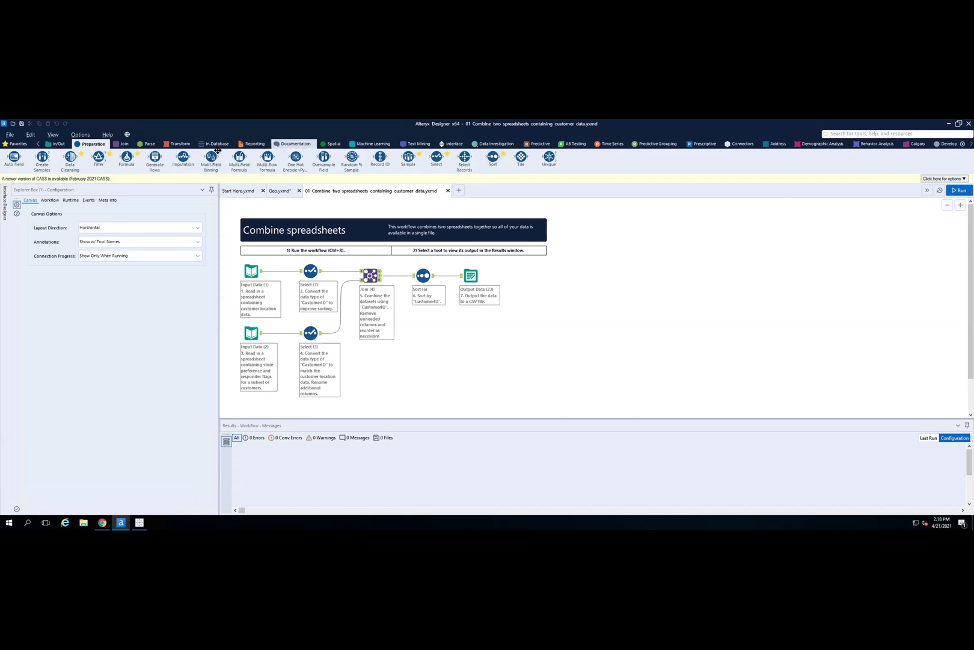
drag(155, 156, 725, 236)
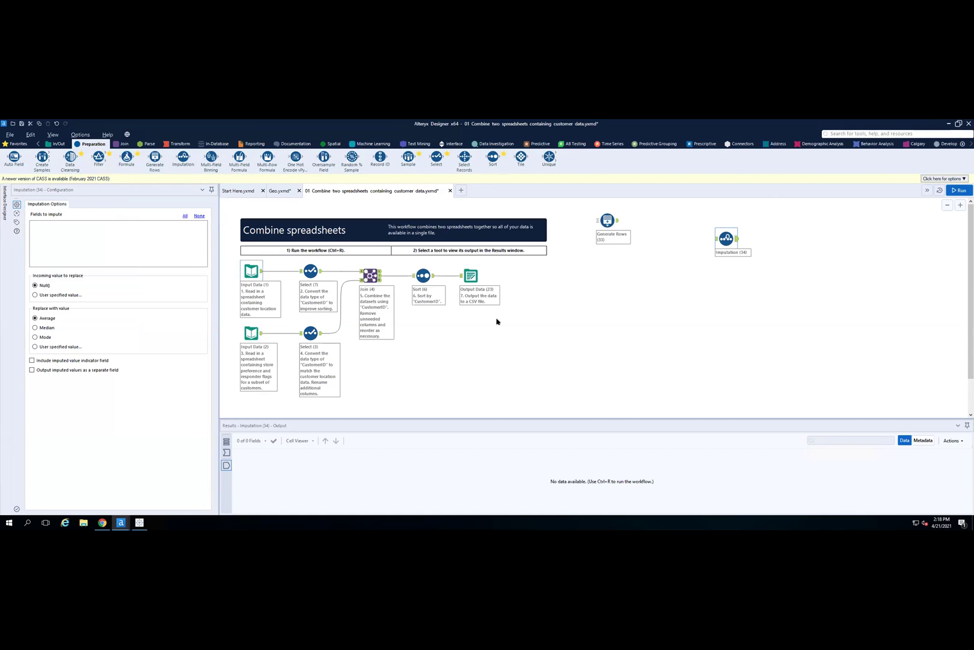
- Run the workflow and show the output records of the customer location input in an enlarged results area
click(958, 193)
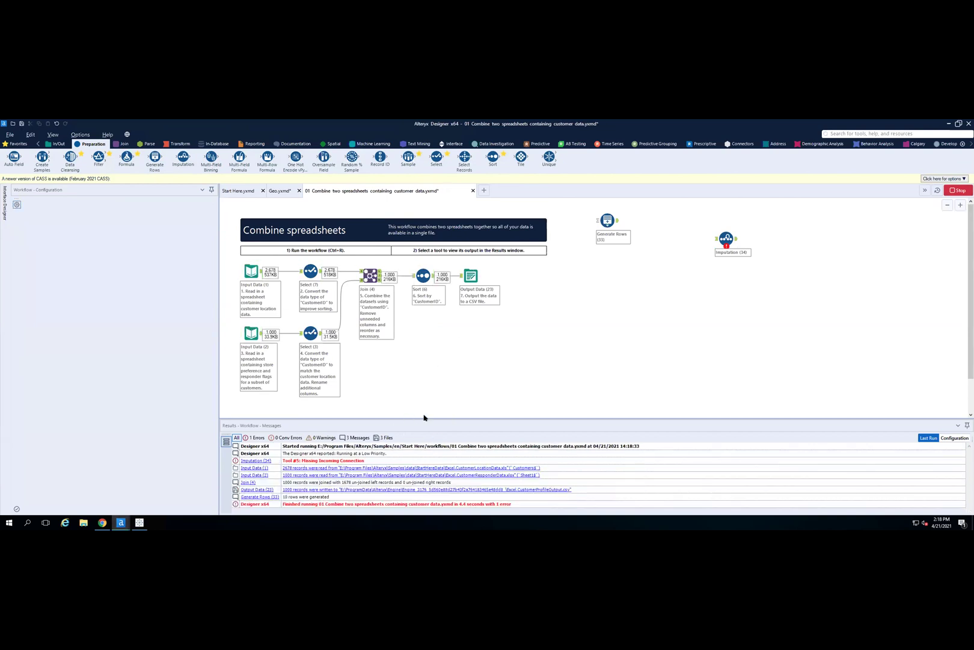
drag(425, 417, 424, 374)
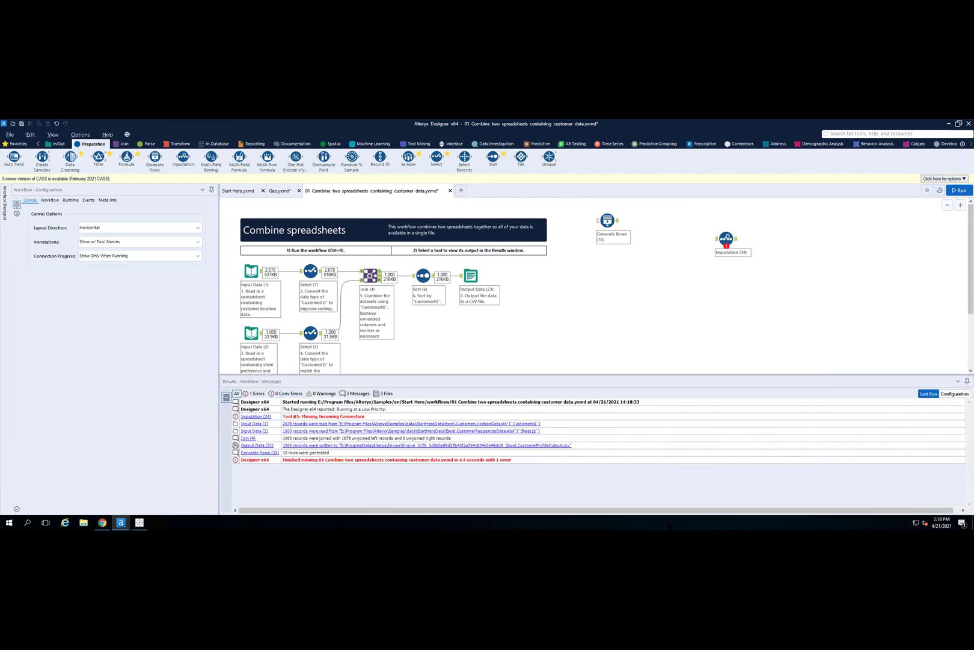
click(250, 271)
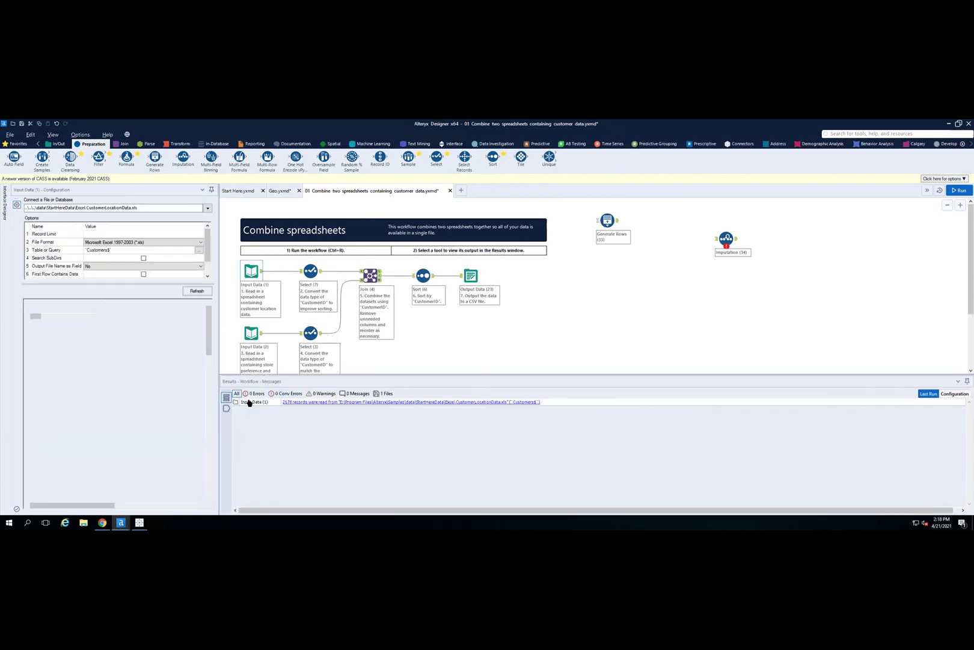
click(228, 411)
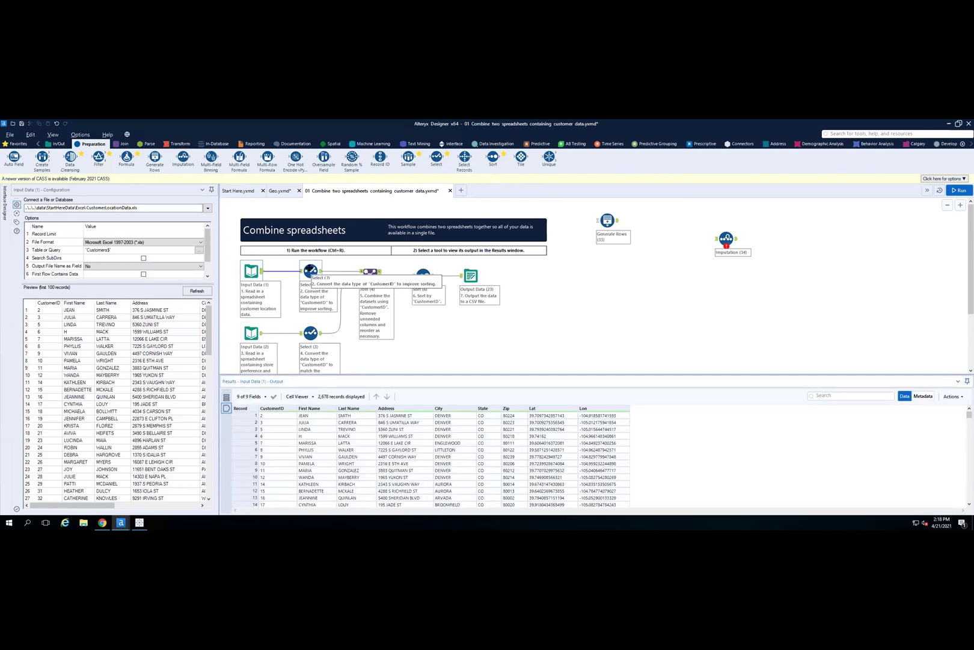
- Examine the configuration and output of the upper Select, Join and Sort tools
click(311, 271)
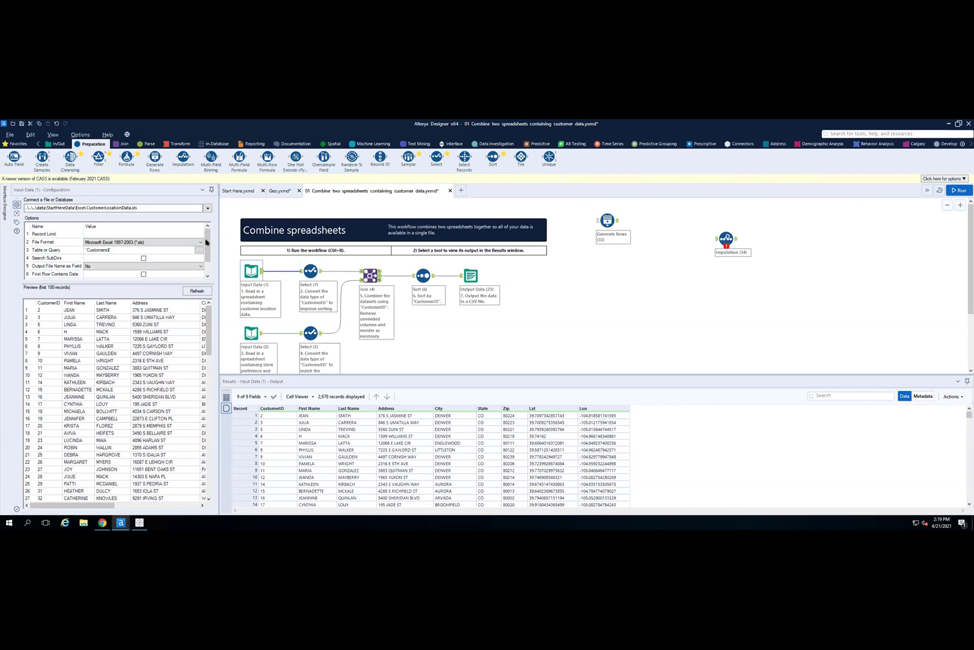
click(311, 270)
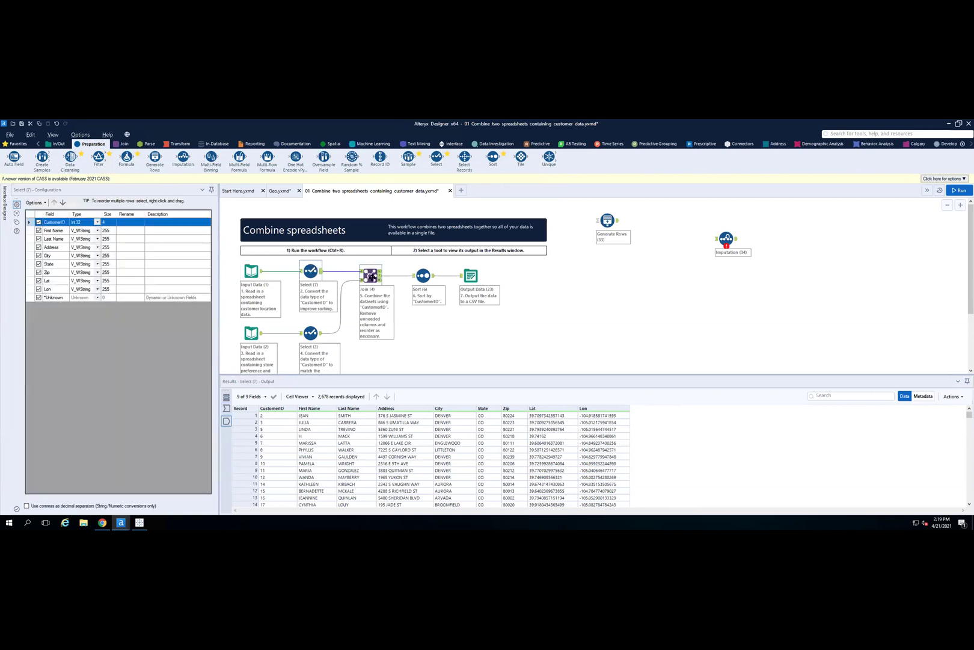
click(371, 274)
click(422, 275)
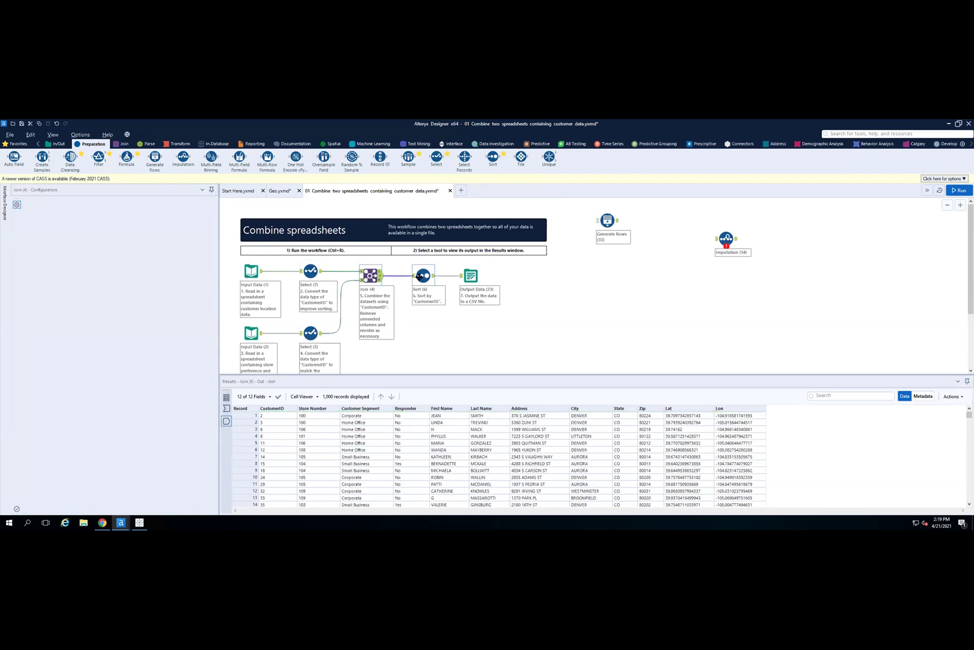
click(84, 234)
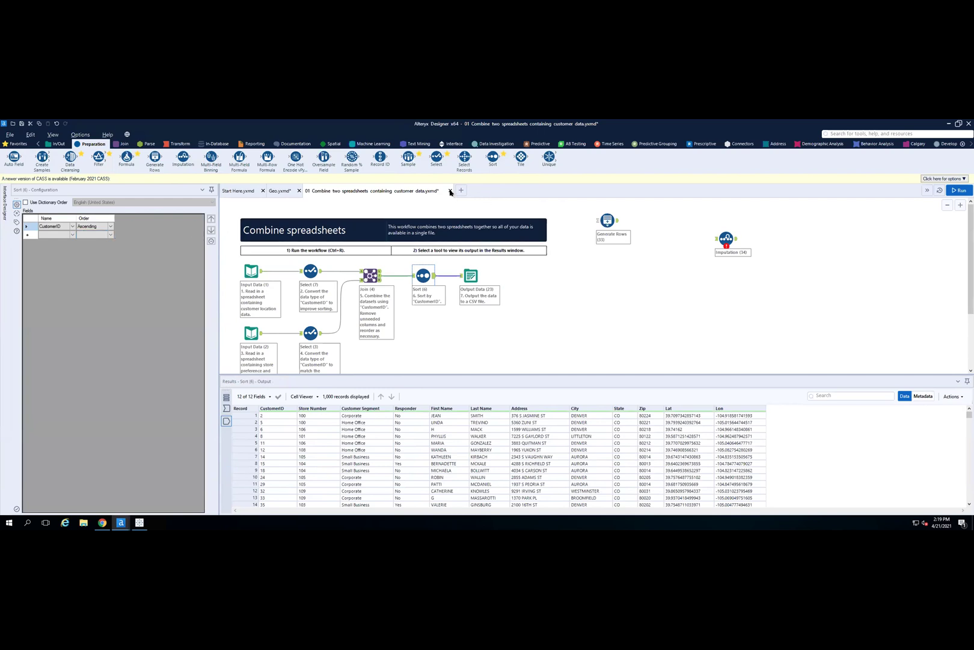
- Switch to the Geo.yxmd workflow and view the output records of its coordinates input
click(285, 191)
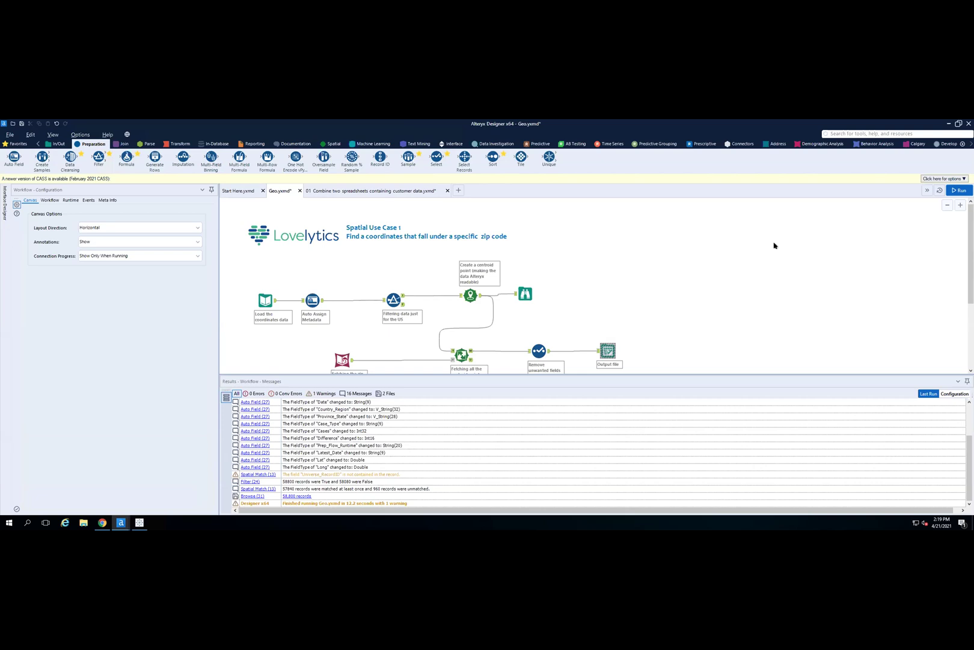
scroll(749, 258, down, 2)
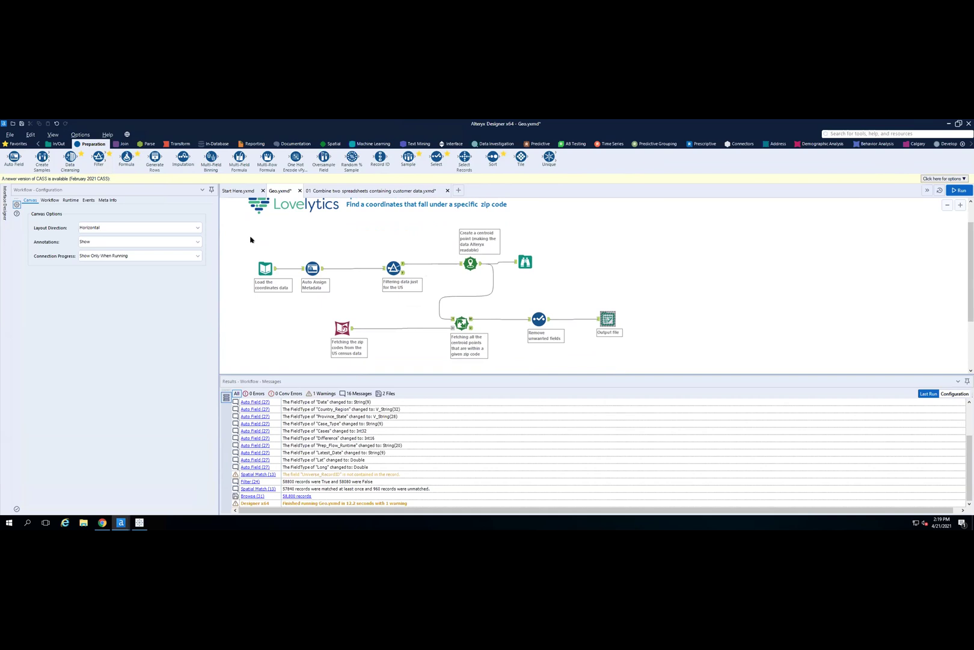
click(265, 267)
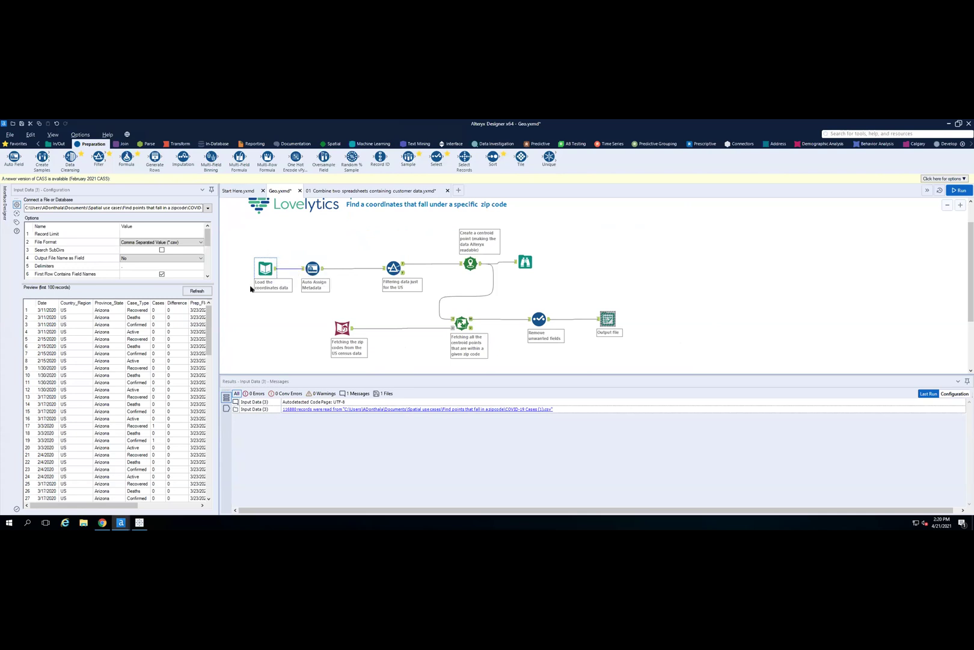
click(225, 409)
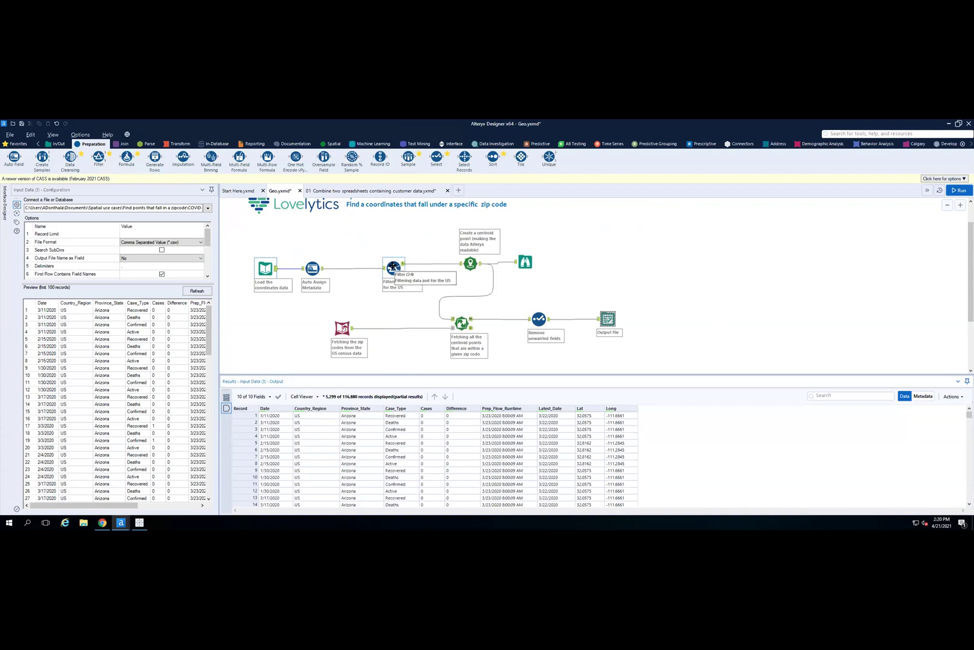
- Review the US filter and the Create Points tool, plus the available spatial tools
click(393, 267)
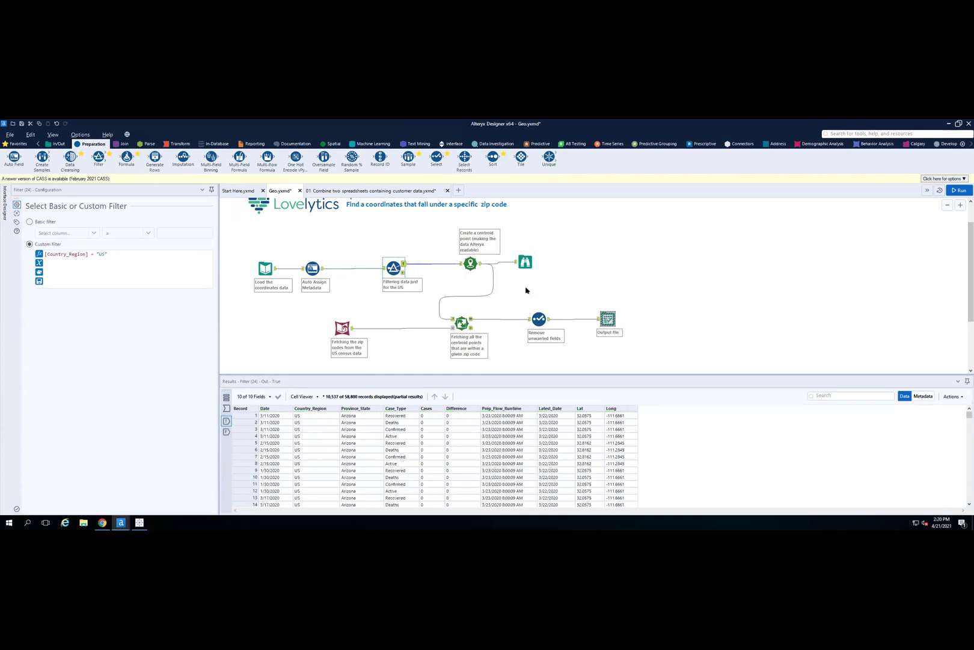
click(470, 264)
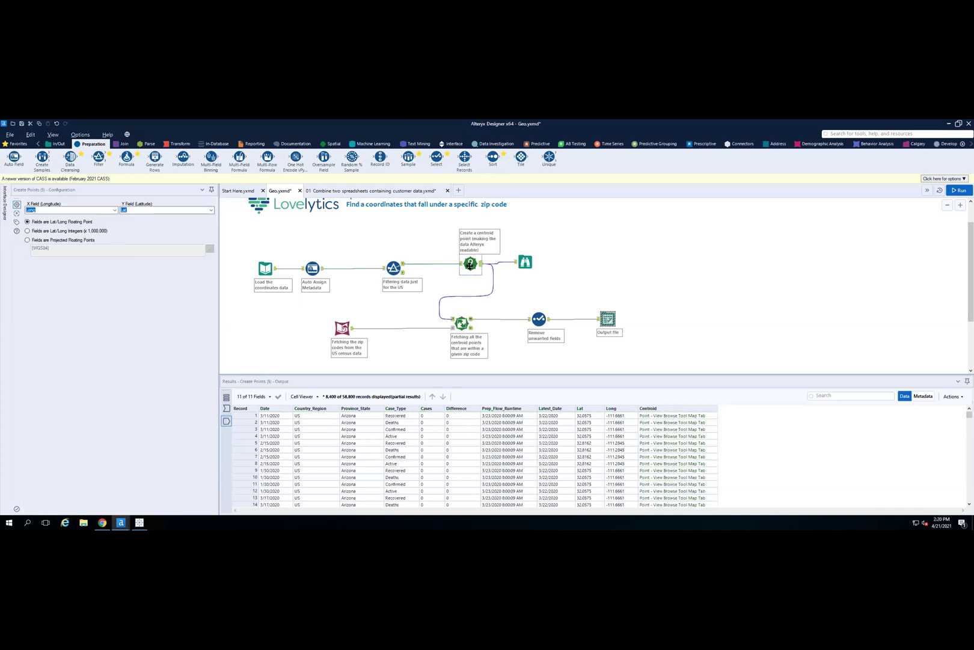
click(329, 145)
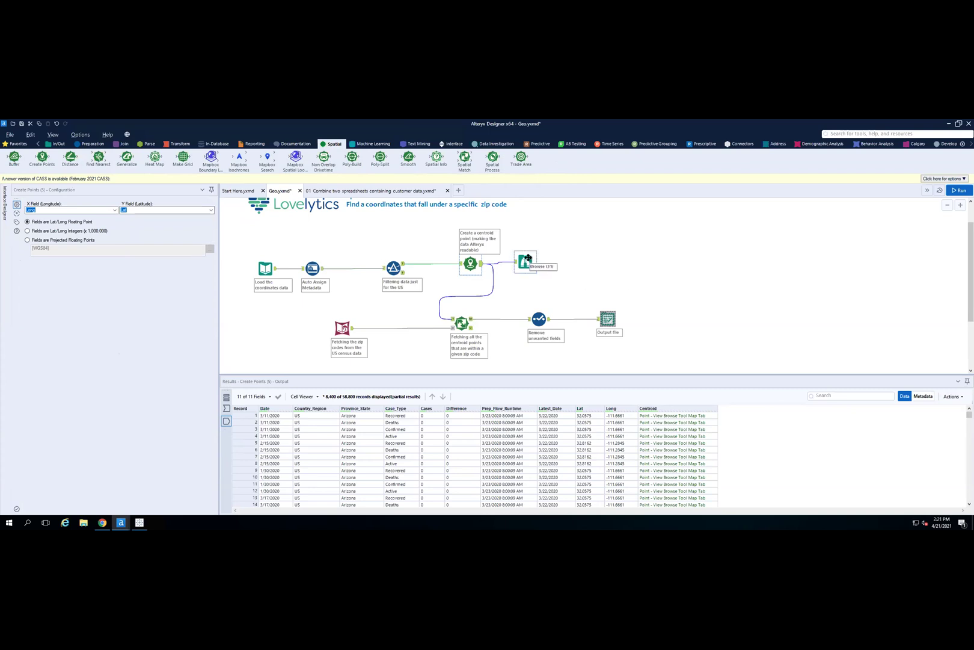
- Show the Browse tool's points over the Alteryx Light base map and zoom in on the western United States
click(526, 260)
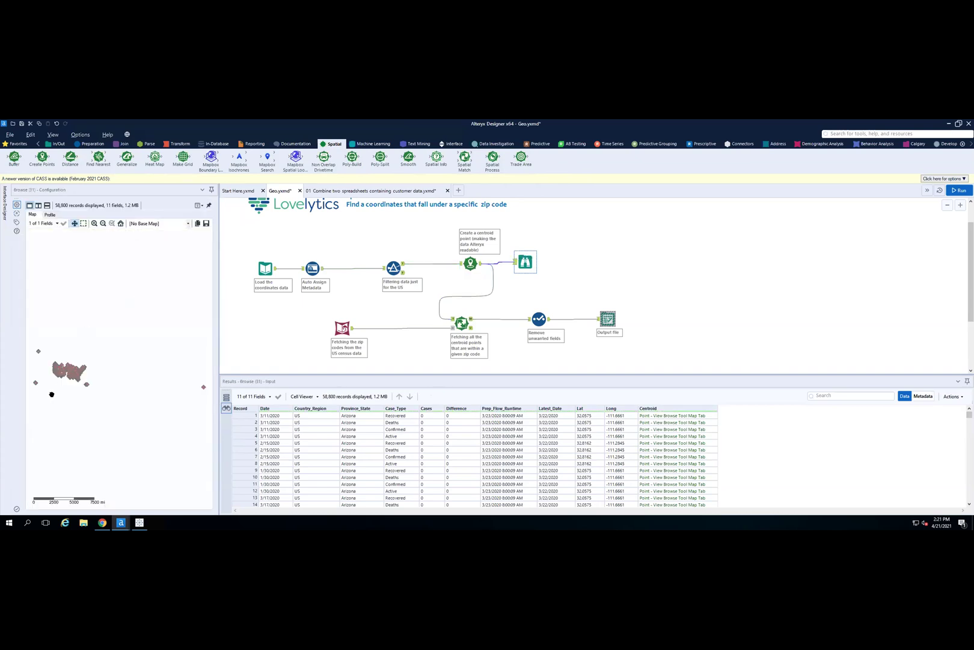
click(160, 223)
click(155, 238)
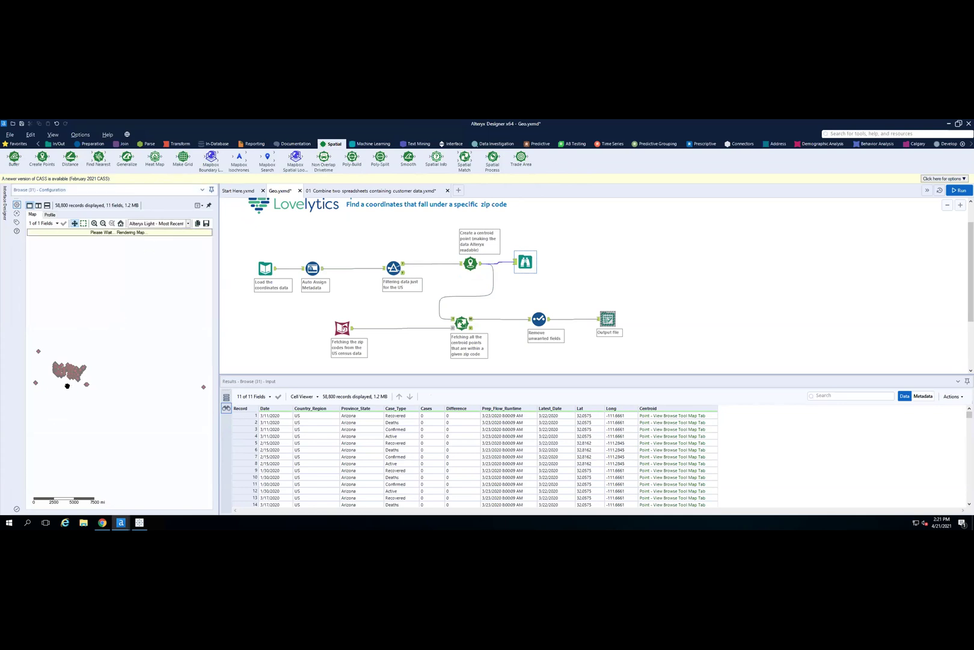
drag(66, 387, 122, 378)
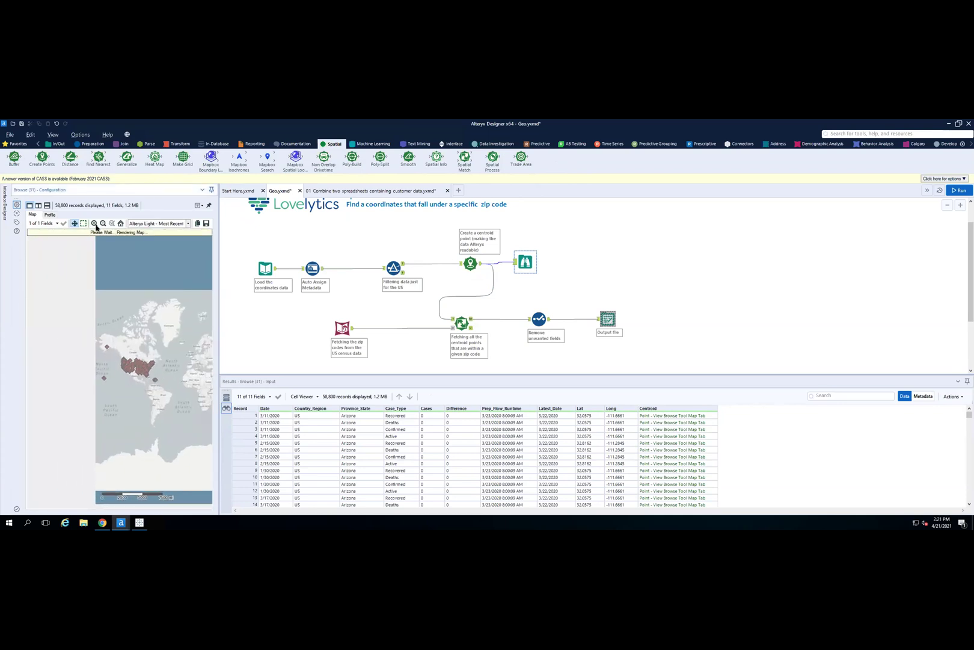
click(128, 360)
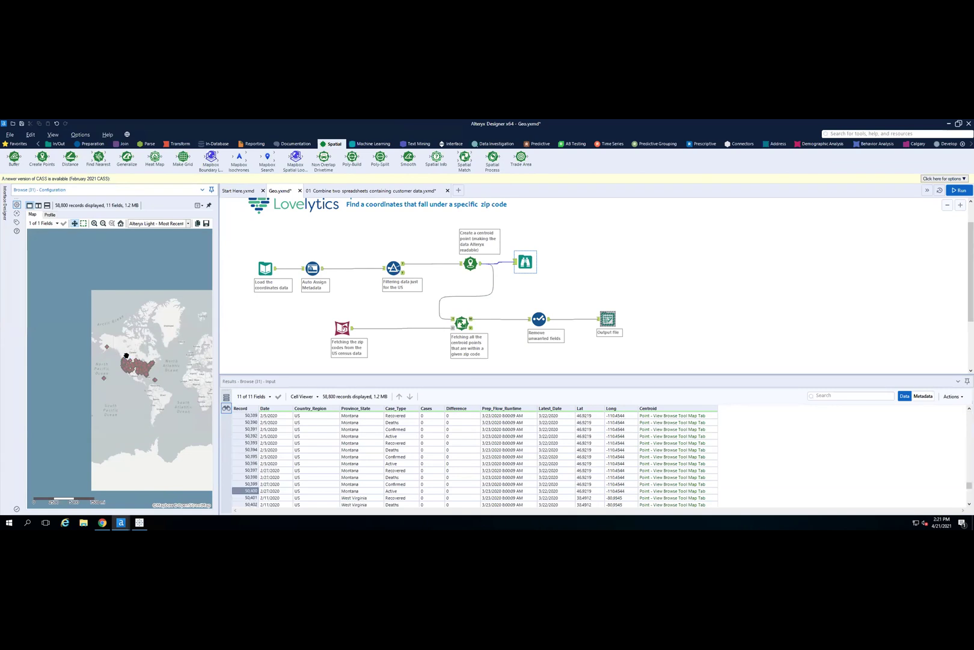
click(95, 224)
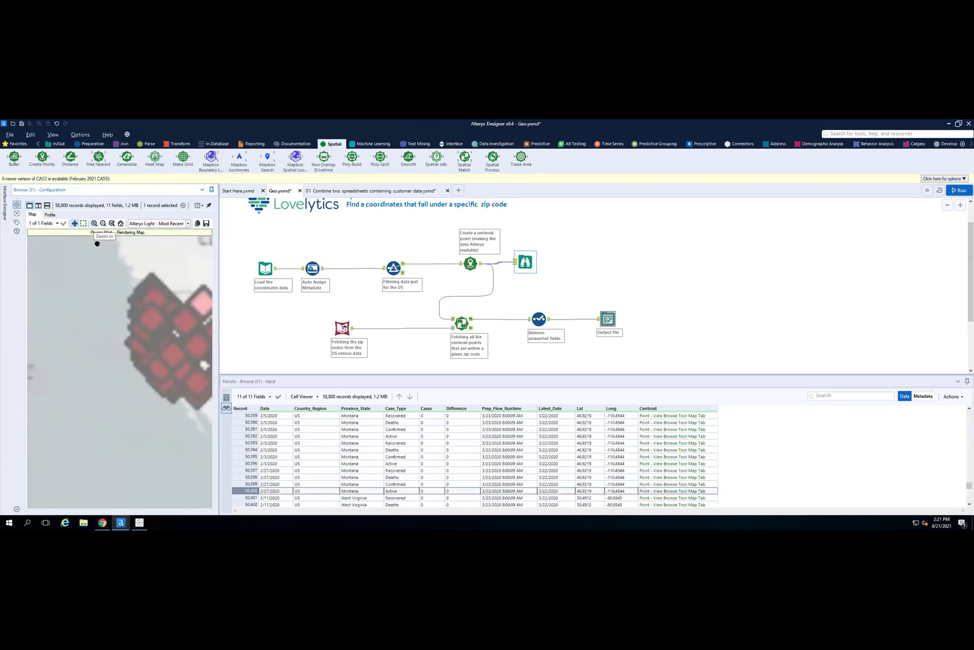
scroll(105, 391, up, 2)
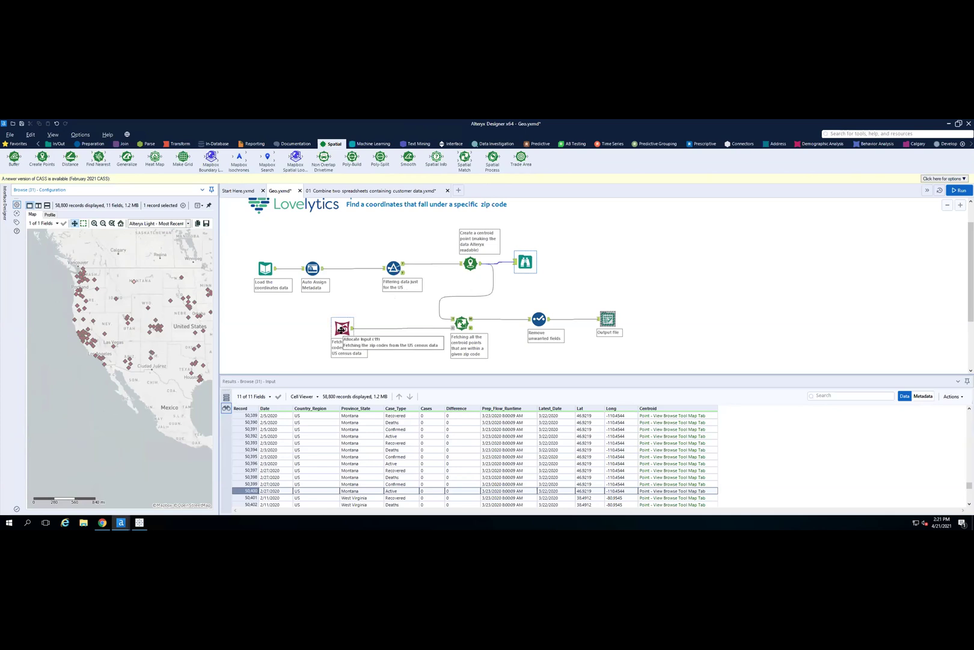
- Inspect the settings and output of the zip code Allocate Input, the Spatial Match and the Select that removes unwanted fields
click(342, 330)
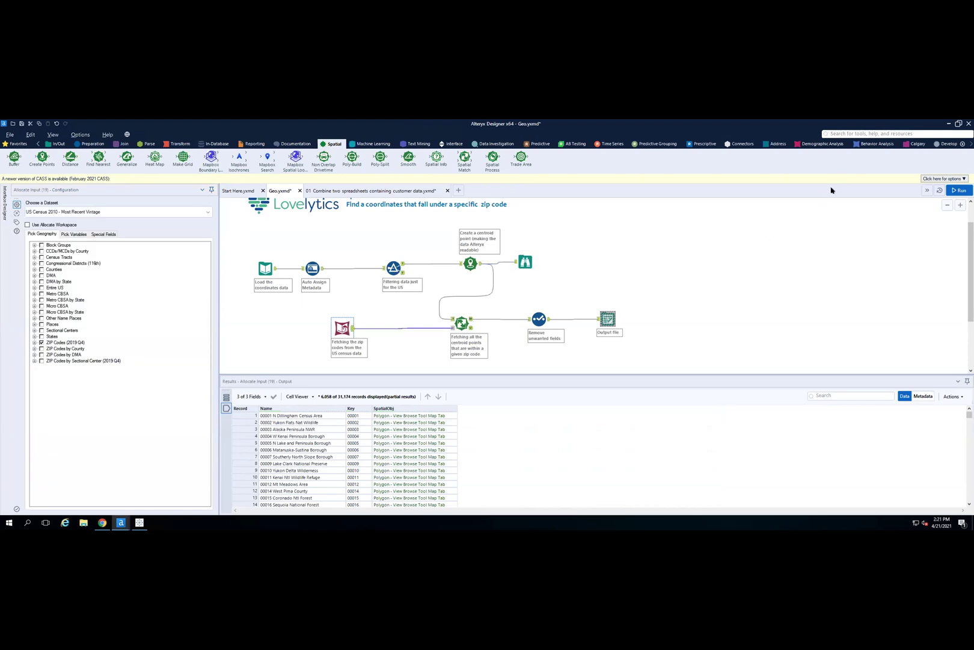
click(814, 144)
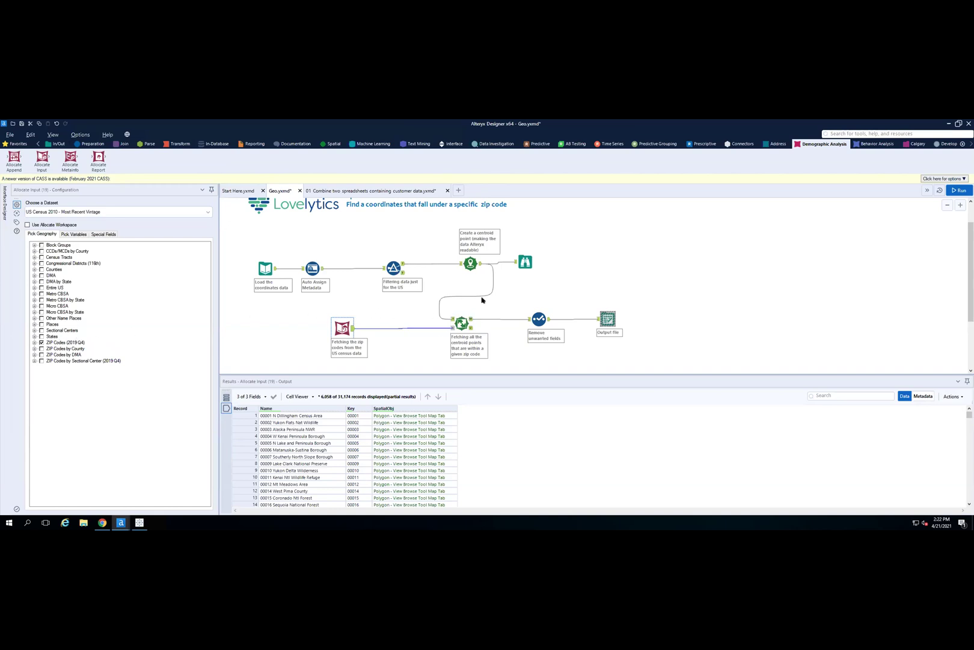
click(460, 323)
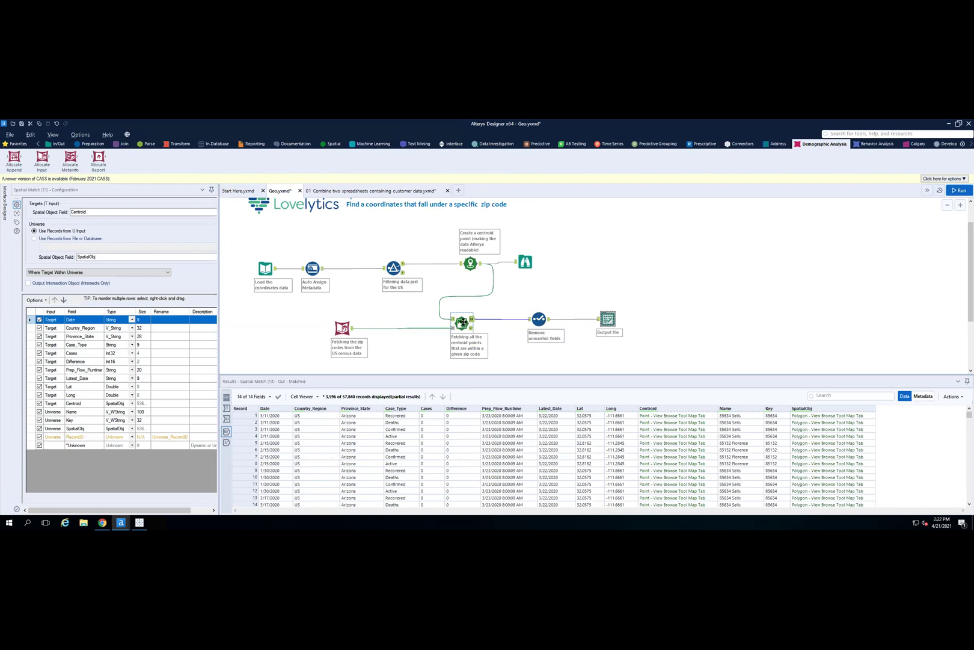
click(538, 319)
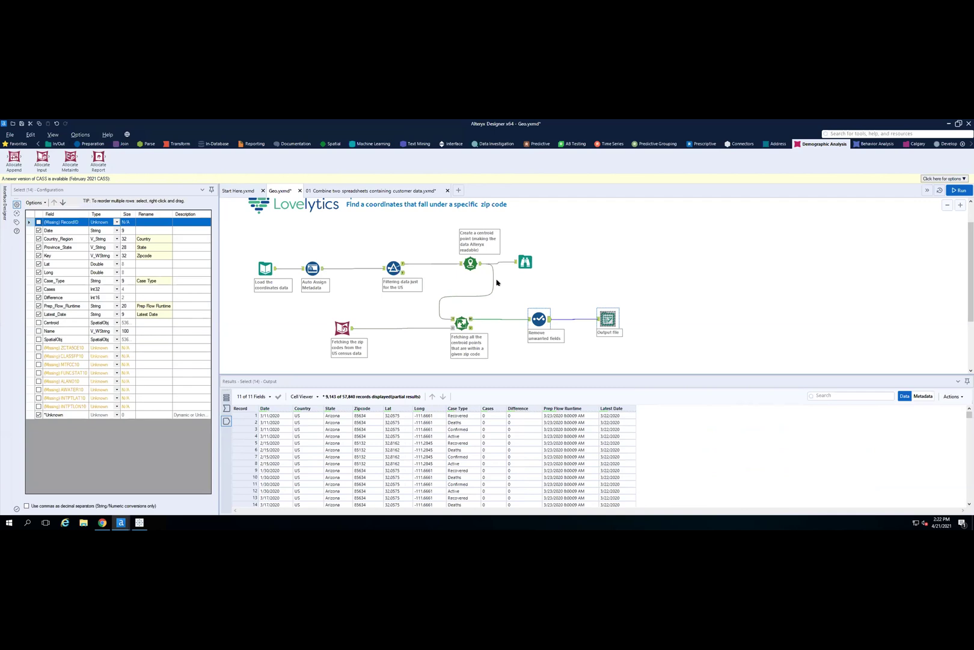
- Add an Output Data tool to the canvas and turn off Disable All Tools that Write Output for the workflow
click(58, 144)
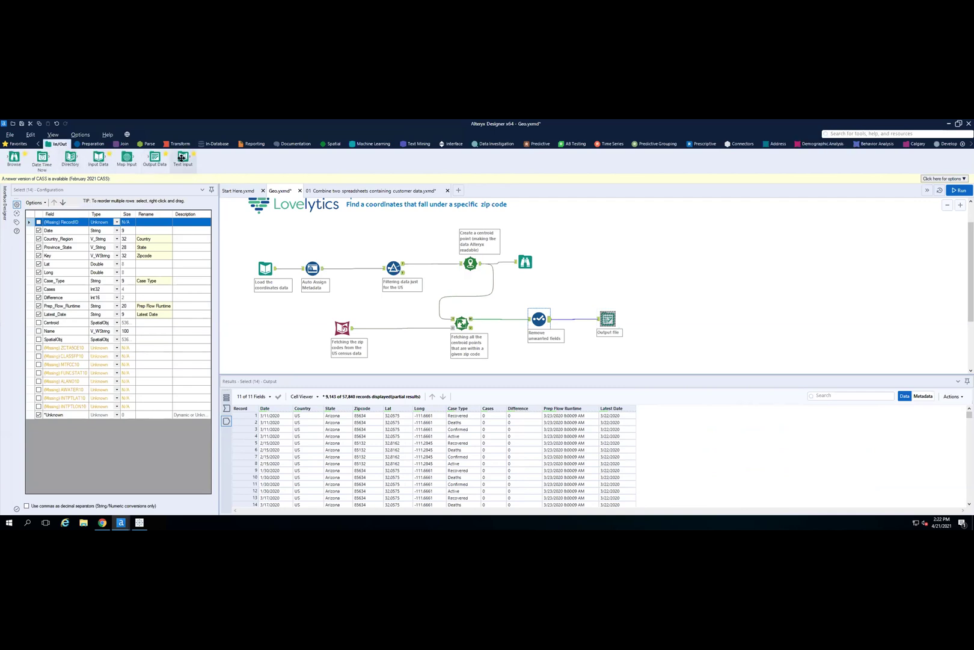
drag(155, 158, 694, 253)
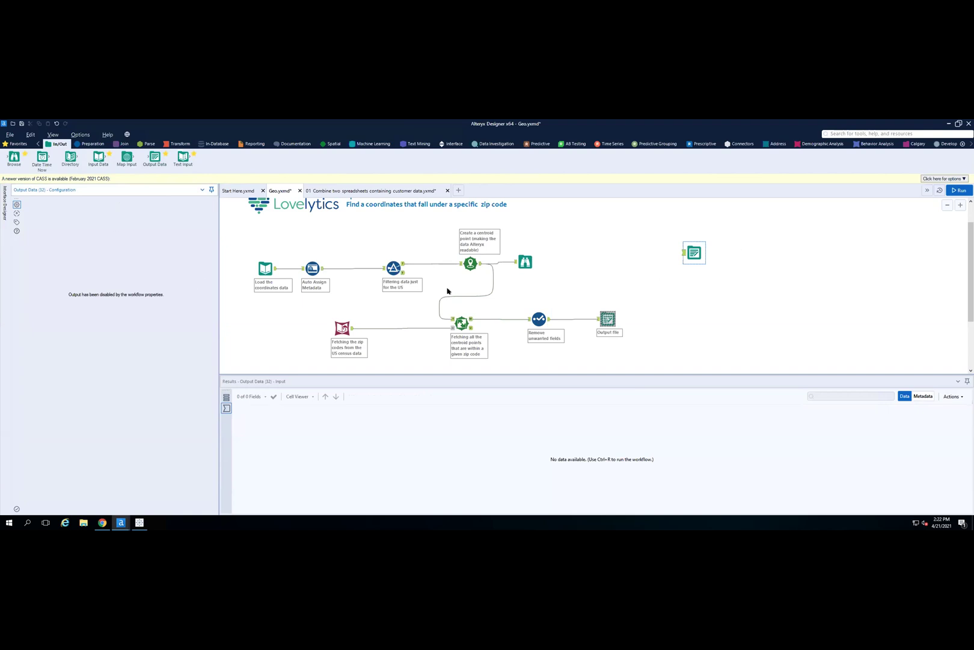
click(116, 294)
click(70, 200)
click(30, 354)
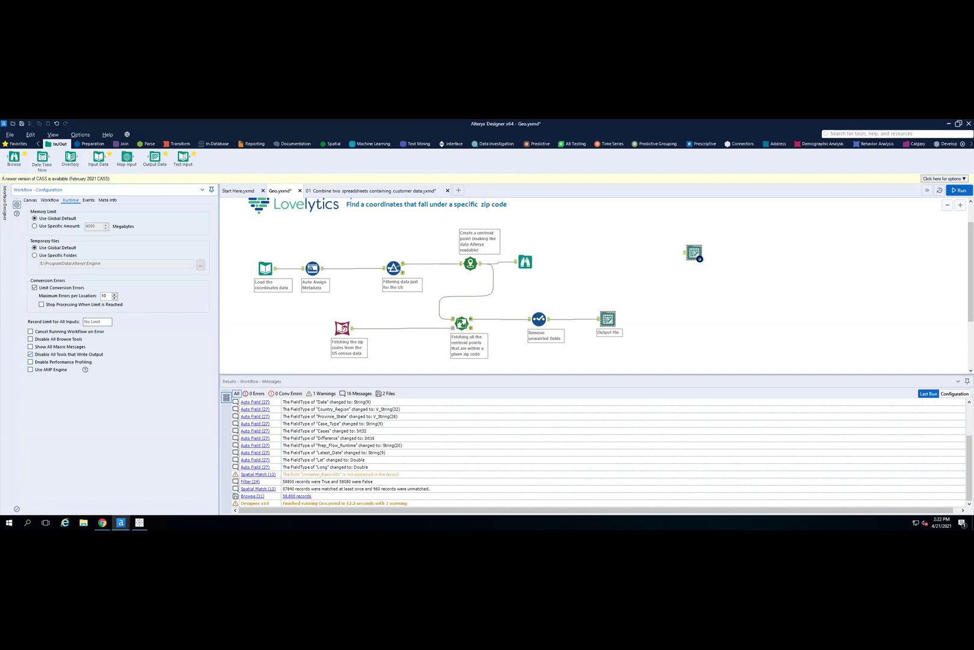
click(694, 253)
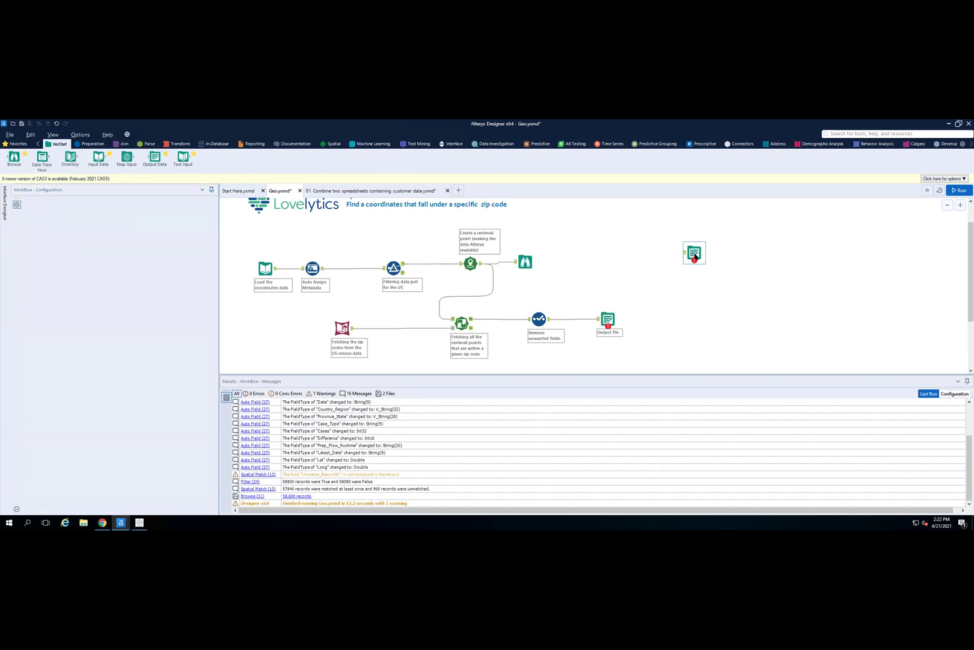
- Review the file types and data sources that the new Output Data tool can write to
click(207, 210)
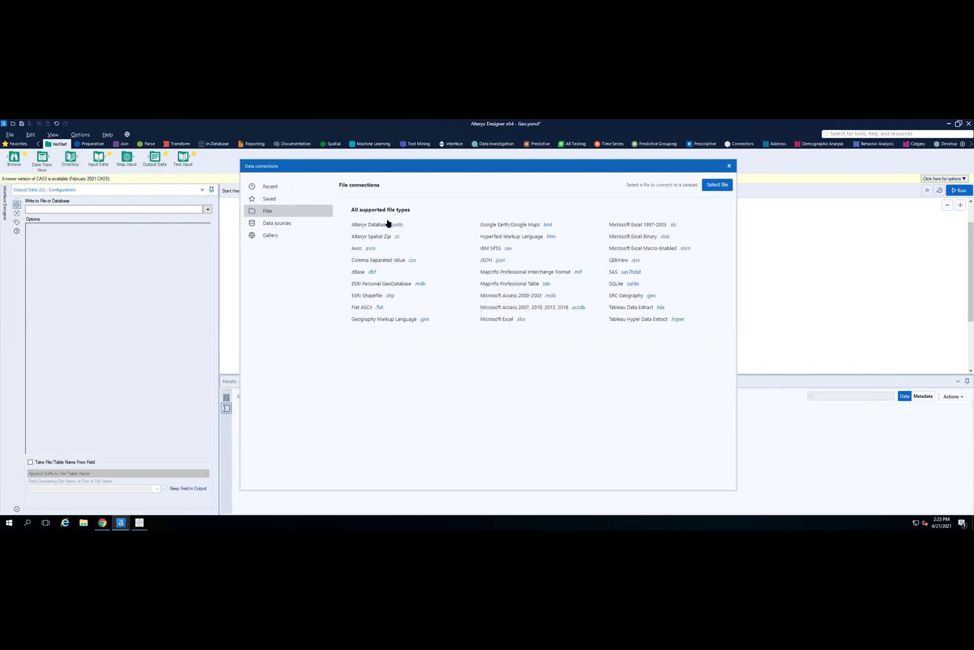
click(283, 224)
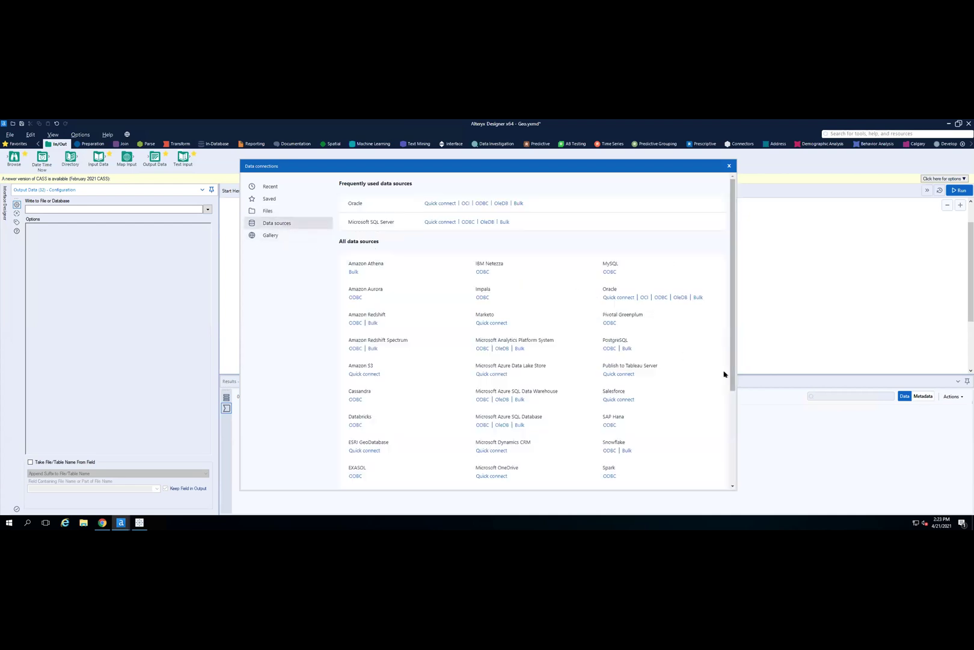
drag(734, 376, 733, 339)
click(729, 166)
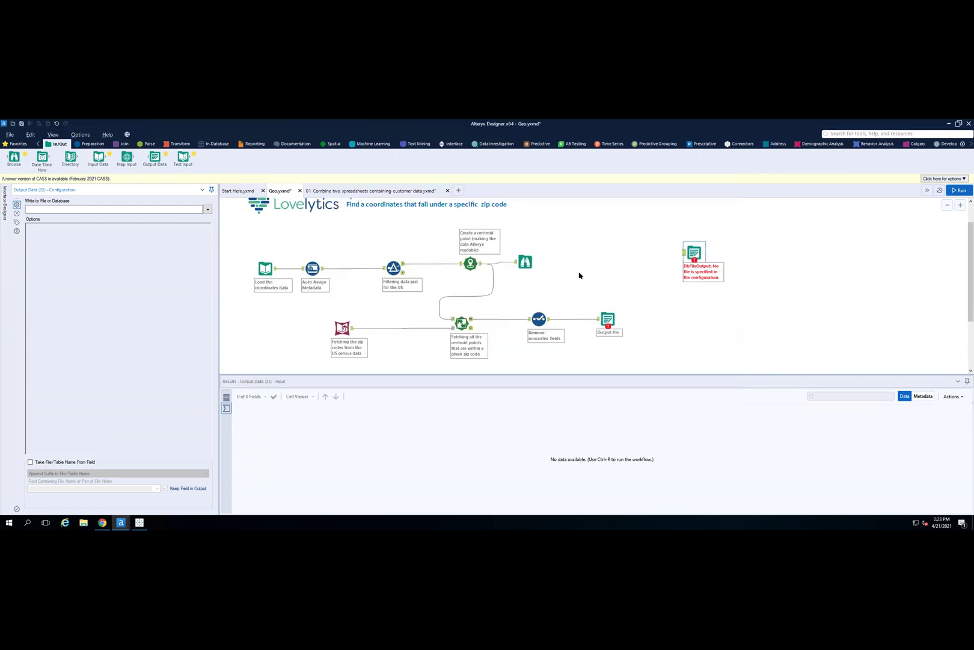
- Turn on Disable All Tools that Write Output in the Geo workflow's runtime settings
click(579, 274)
click(69, 200)
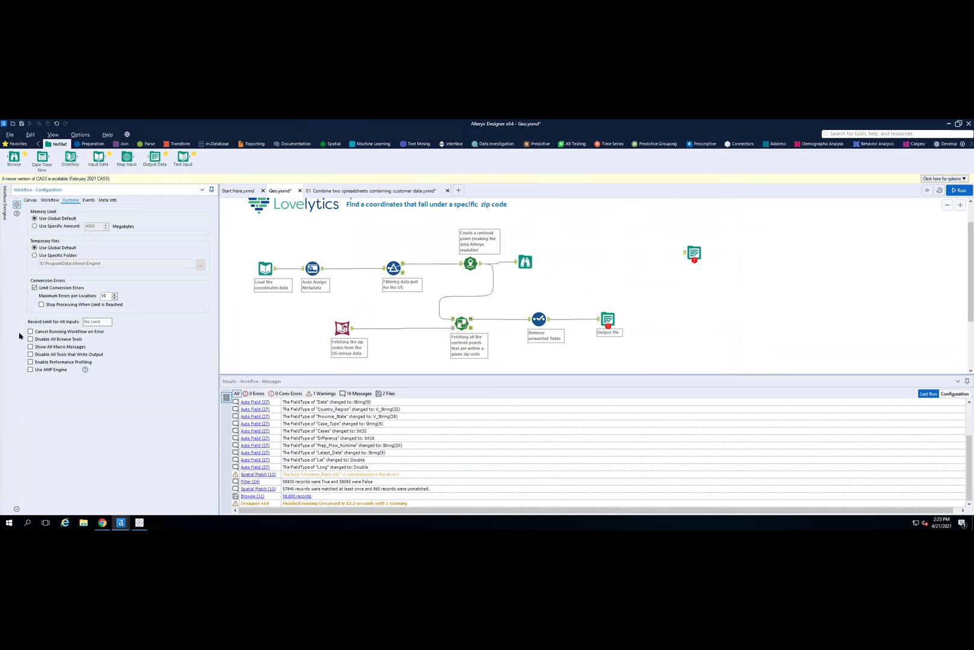
click(30, 355)
- Switch to the Location_demo.yxmd workflow and look over its loading, spatial analysis and visual analysis sections
mouse_move(121, 522)
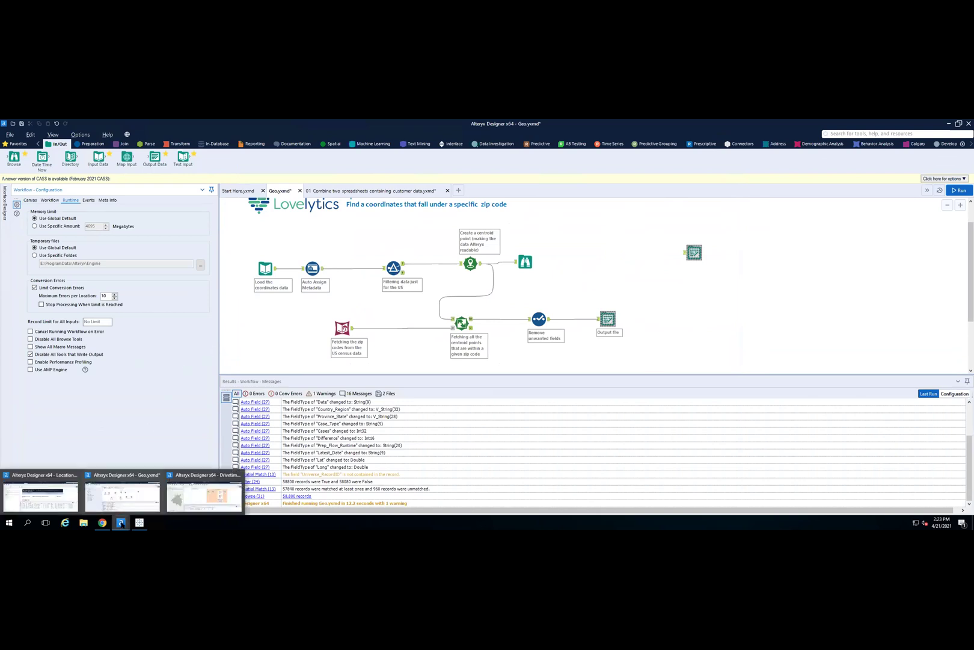
click(66, 497)
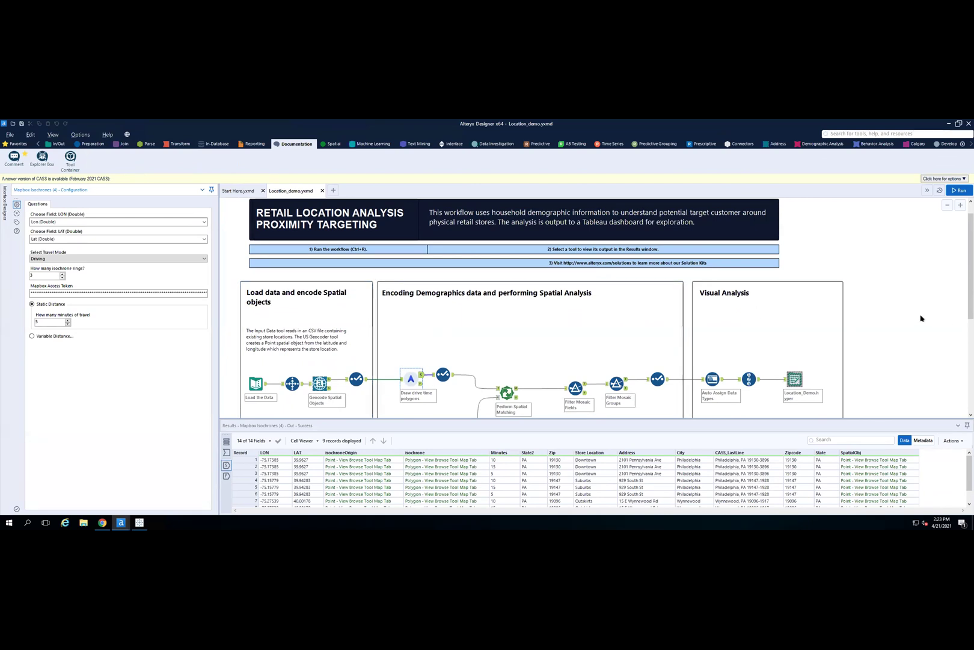
scroll(920, 317, down, 2)
scroll(920, 318, down, 2)
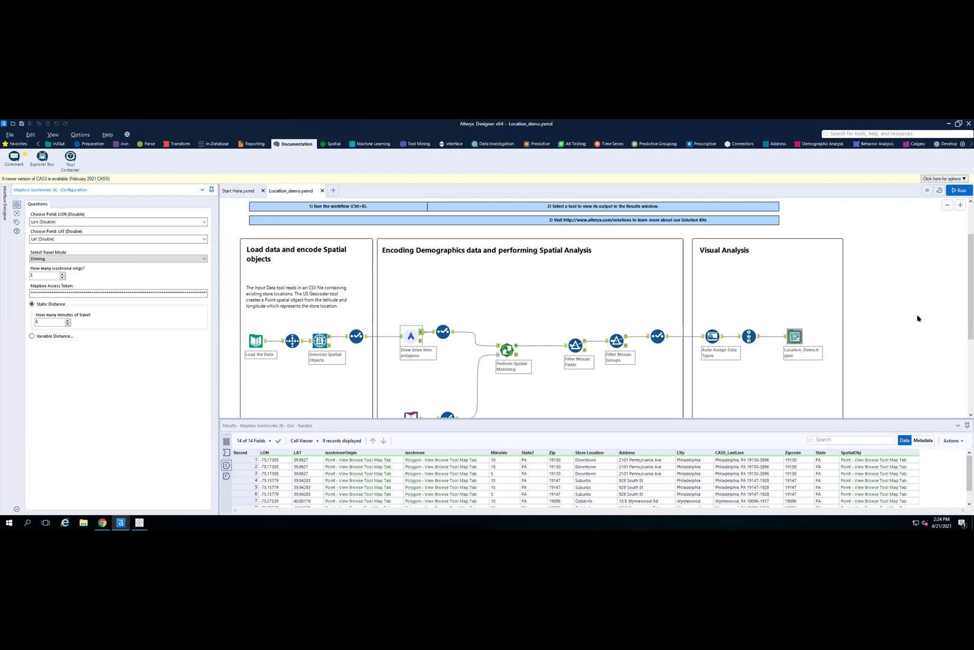
mouse_move(578, 333)
scroll(489, 342, down, 2)
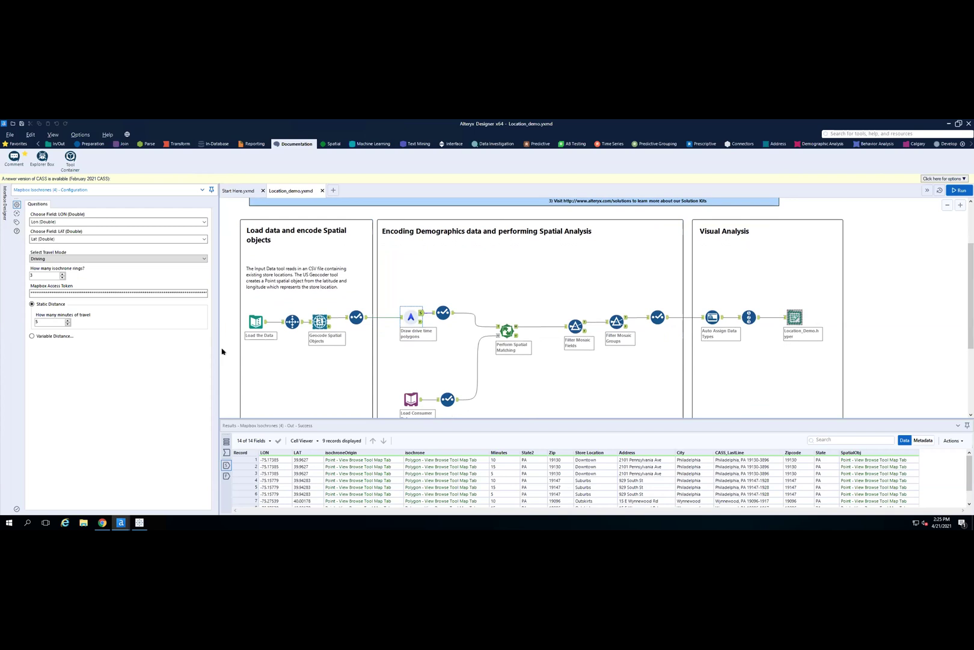
- Inspect the store address input, the US Geocoder options and the fields kept by the Select after it, plus the preparation tools
click(253, 321)
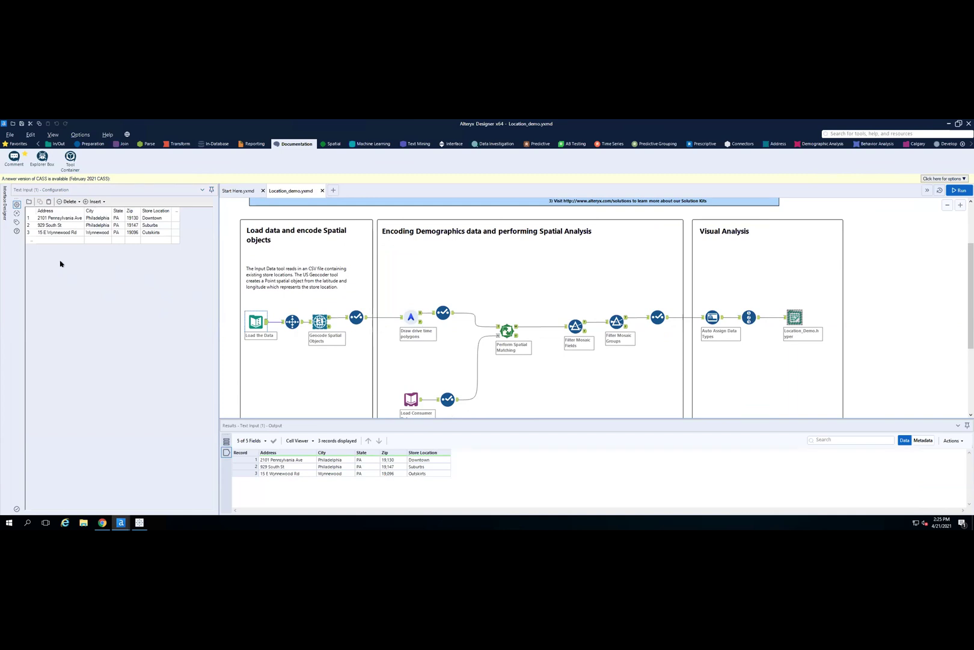
click(323, 323)
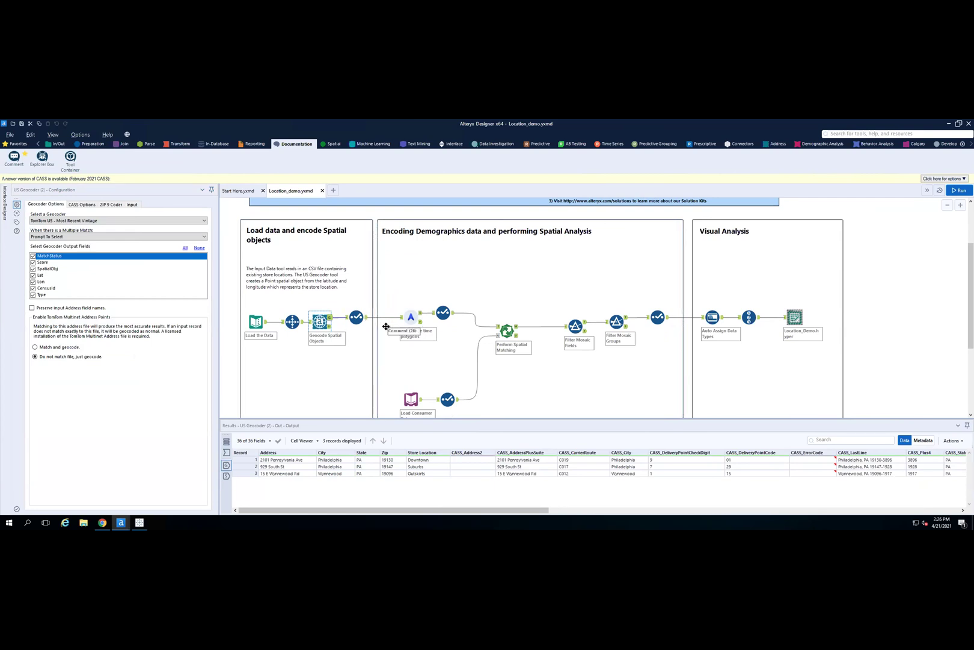
click(359, 317)
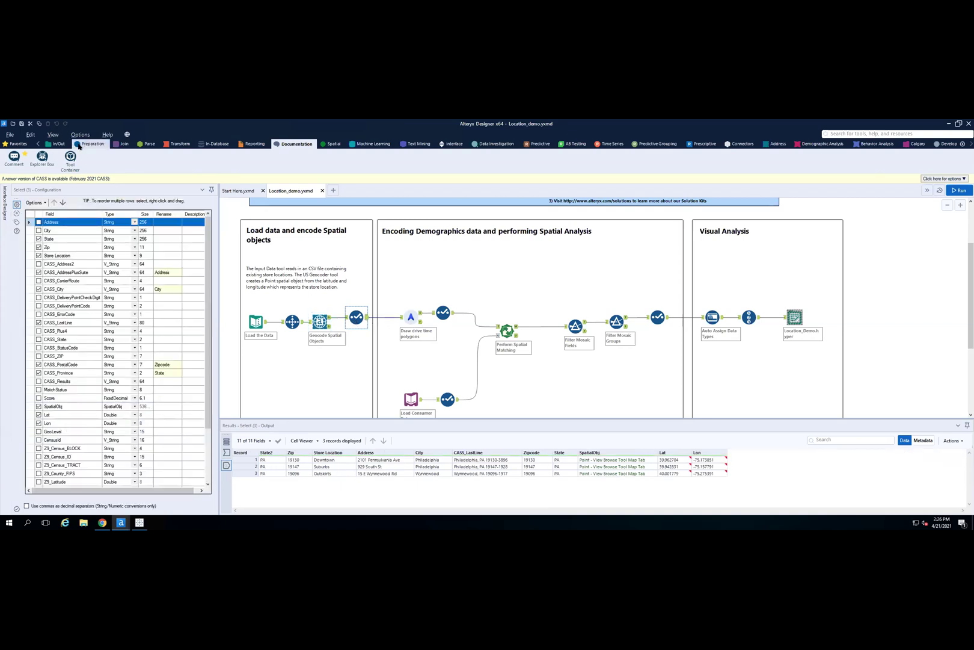
click(90, 144)
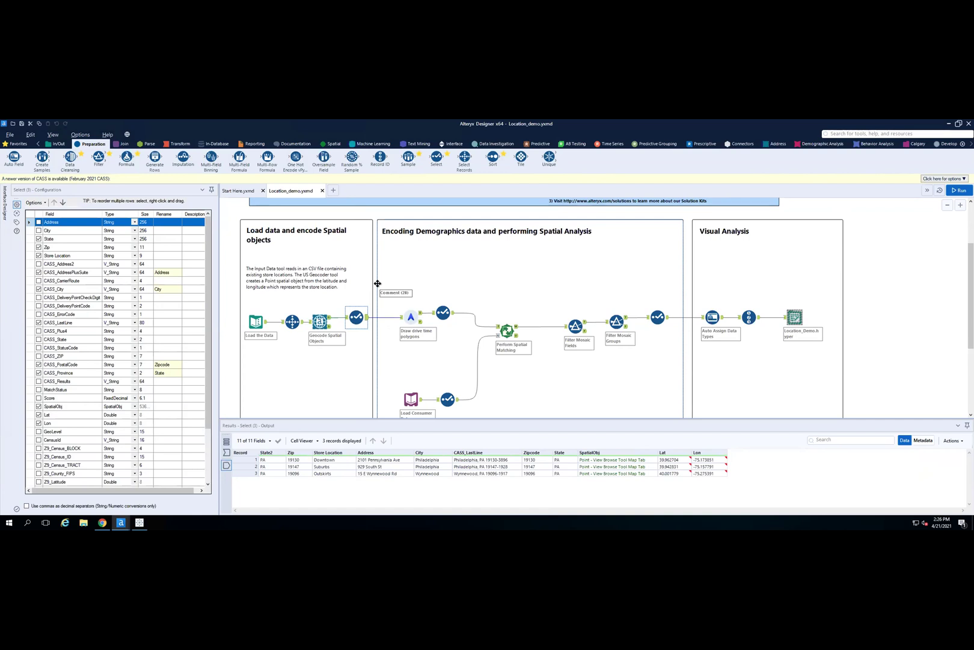
scroll(138, 312, down, 2)
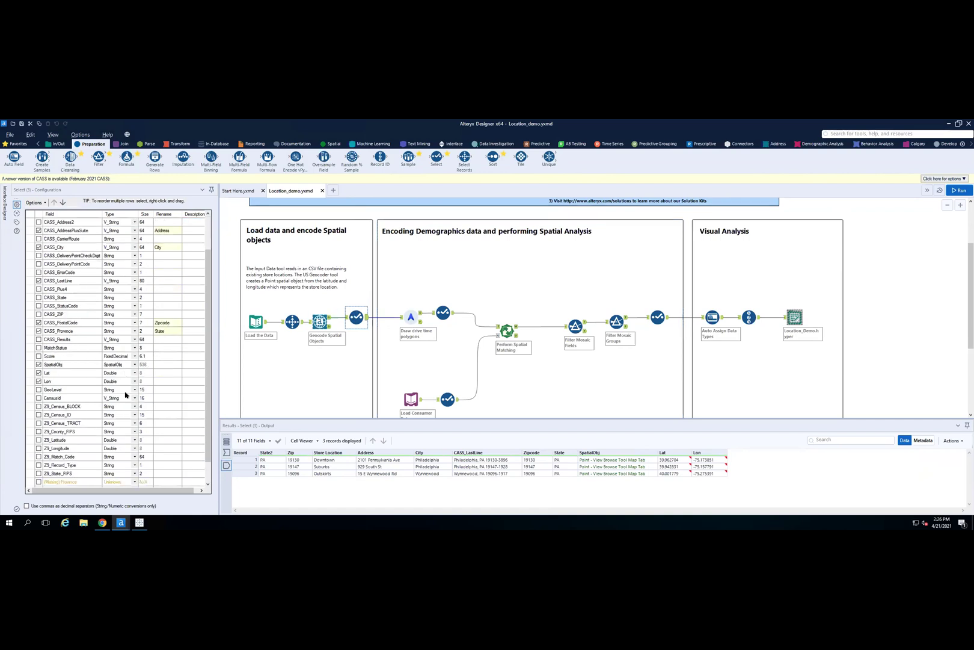
scroll(48, 351, up, 2)
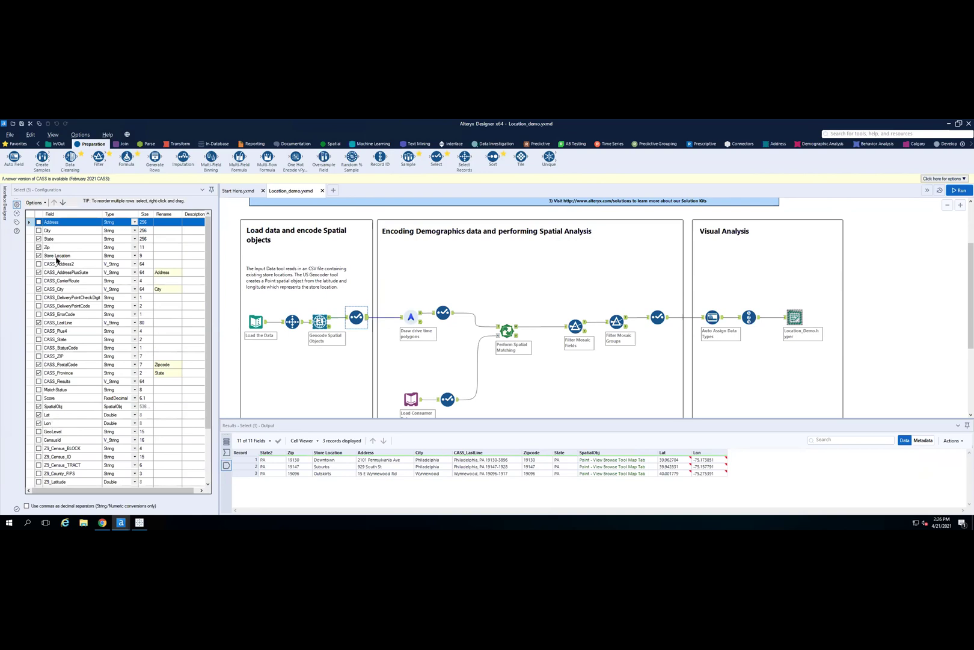
drag(208, 368, 203, 454)
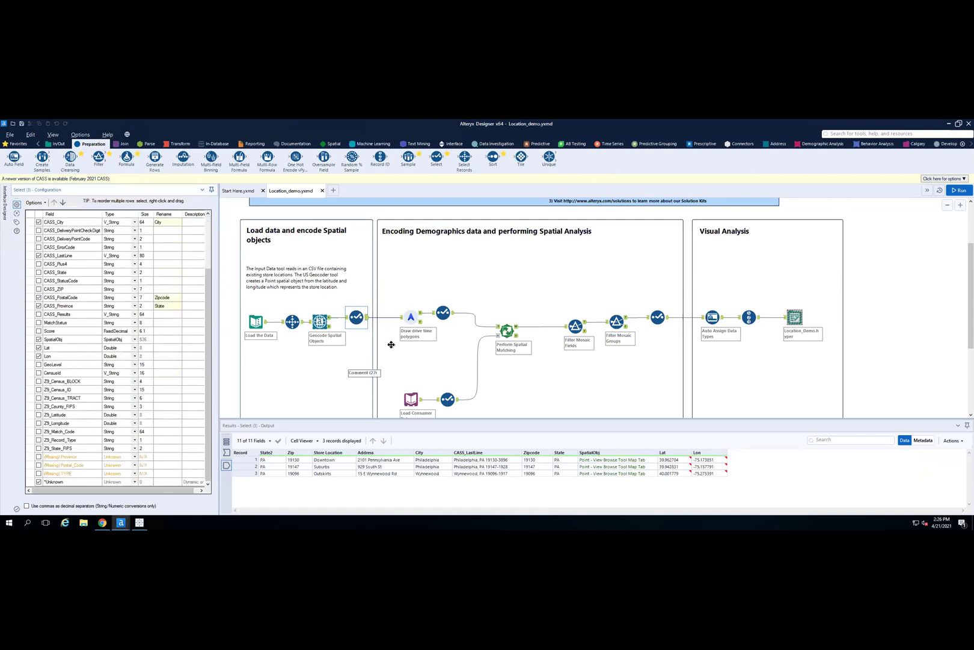
- Review the Mapbox Isochrones settings and travel modes, plus the available spatial tools
click(407, 316)
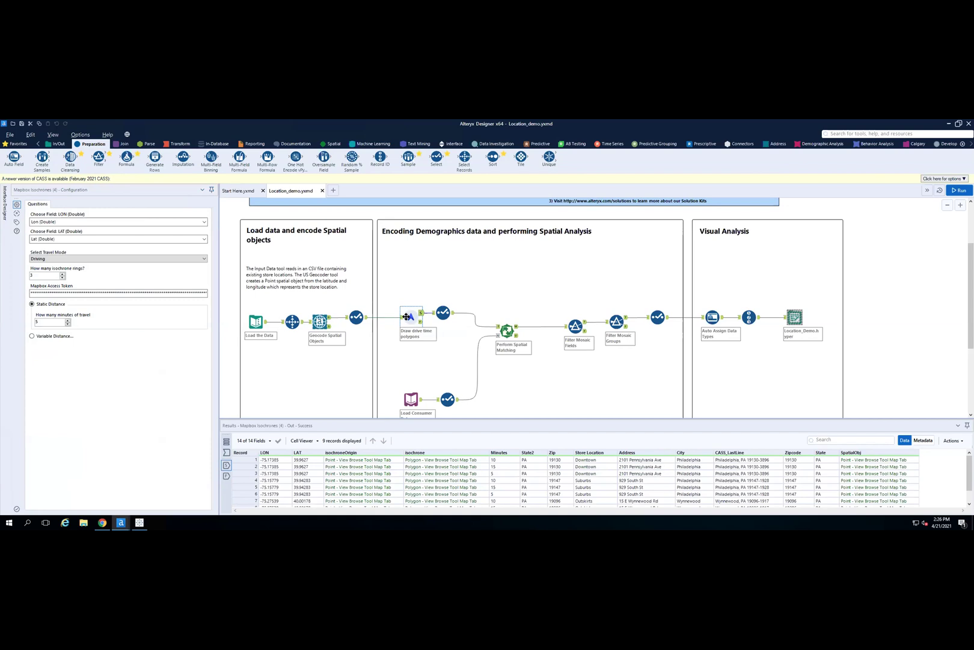
click(76, 260)
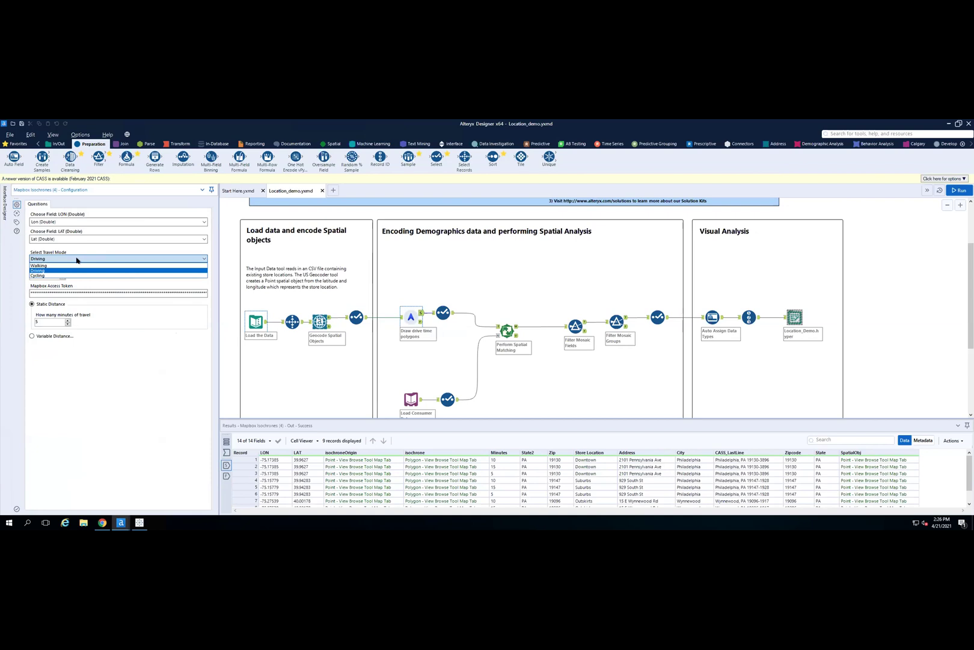
click(88, 338)
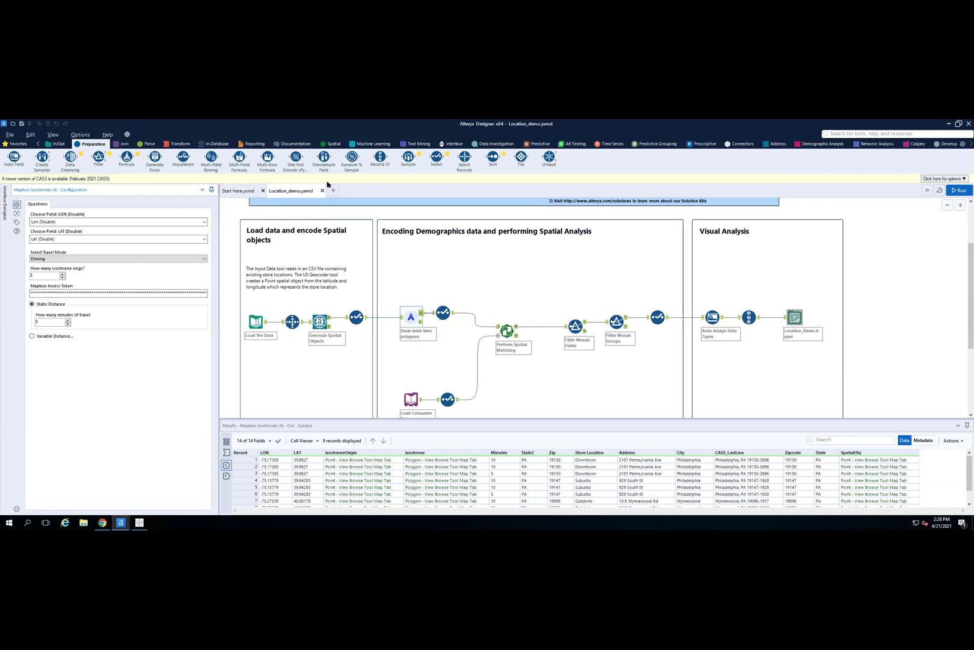
click(332, 144)
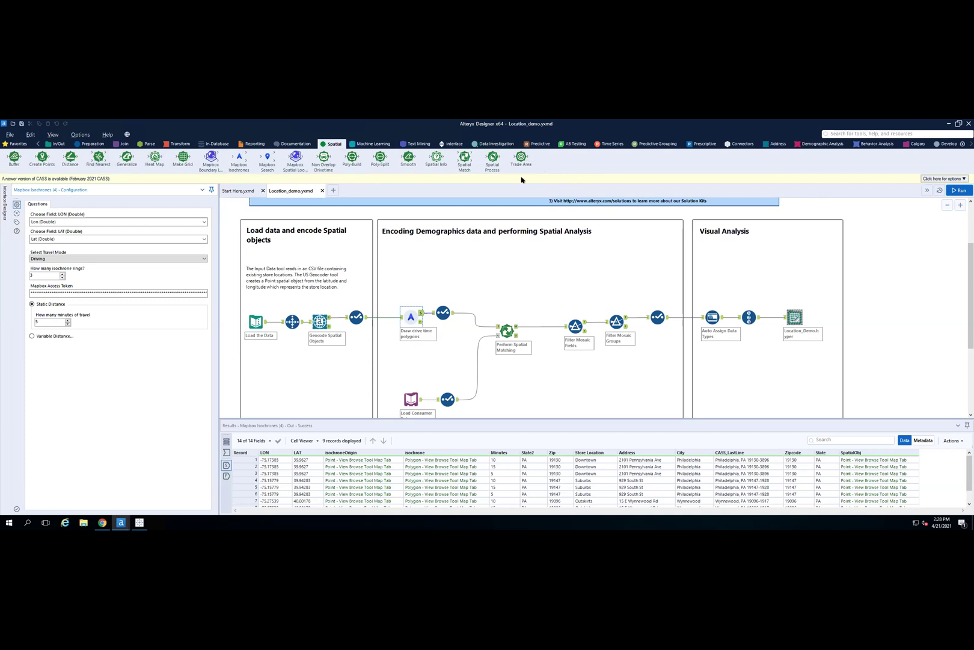
- Inspect the Calgary Input that loads the consumer data and the list of data files it offers
scroll(553, 284, down, 1)
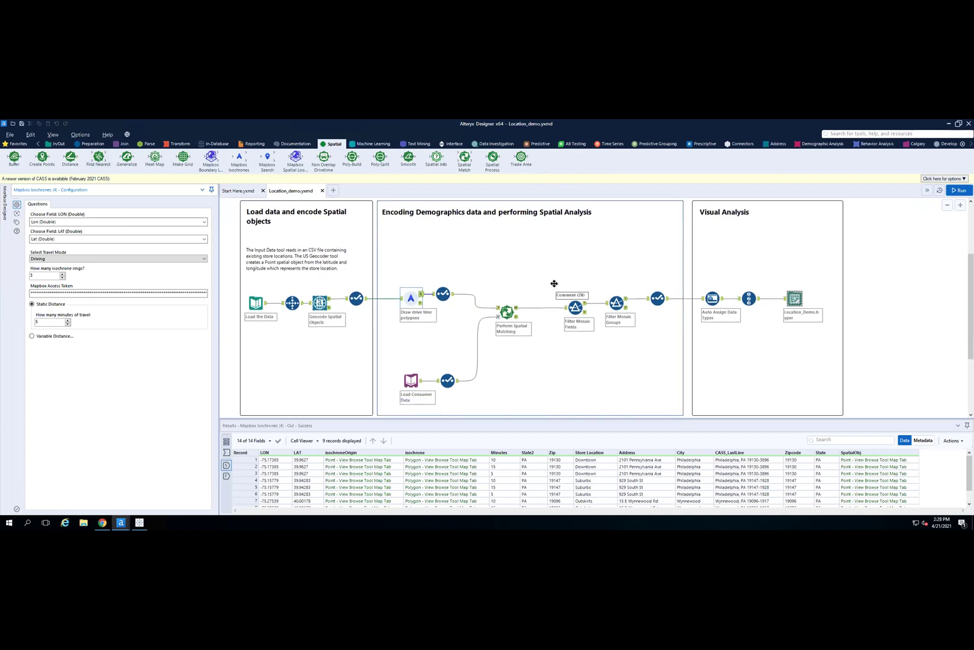
scroll(554, 283, down, 2)
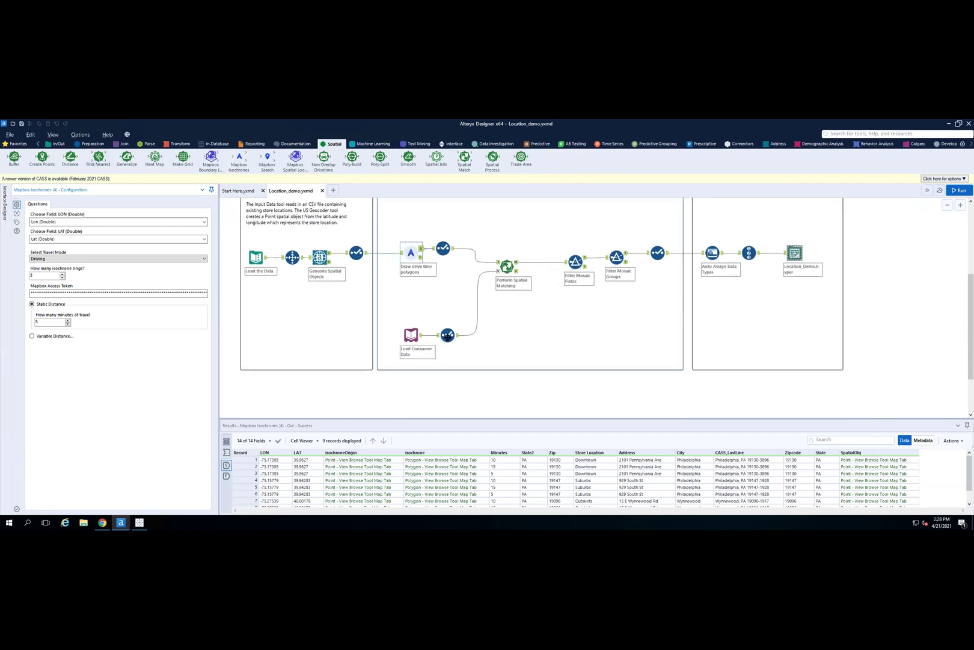
click(414, 333)
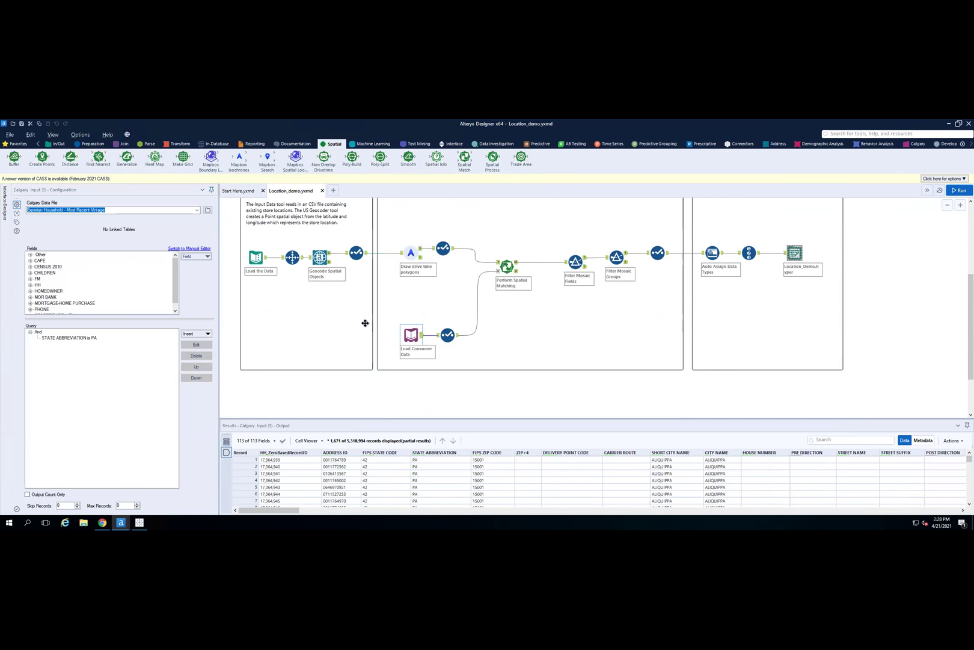
click(198, 211)
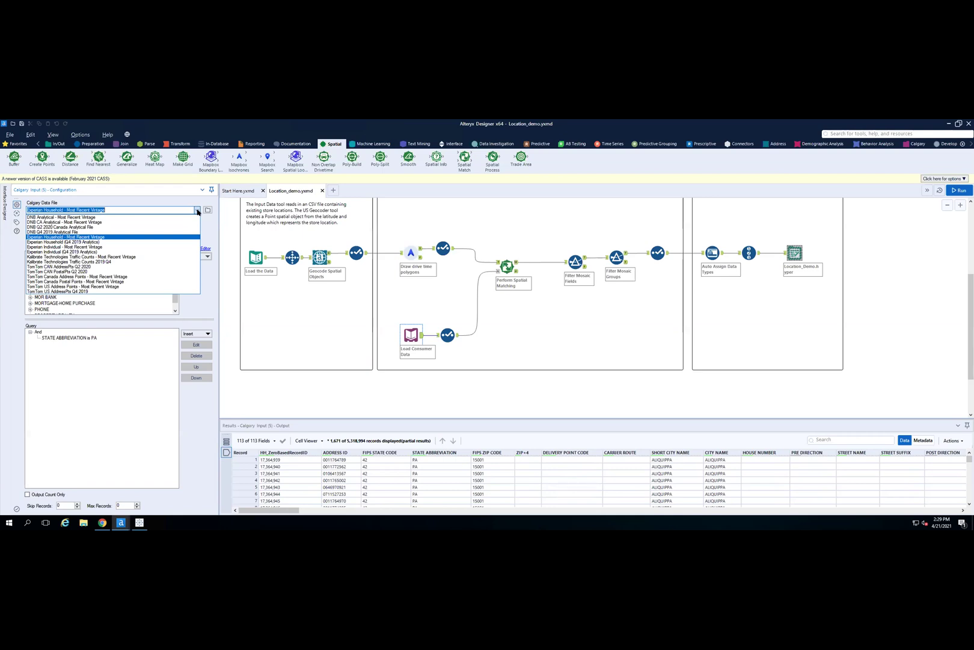
click(197, 211)
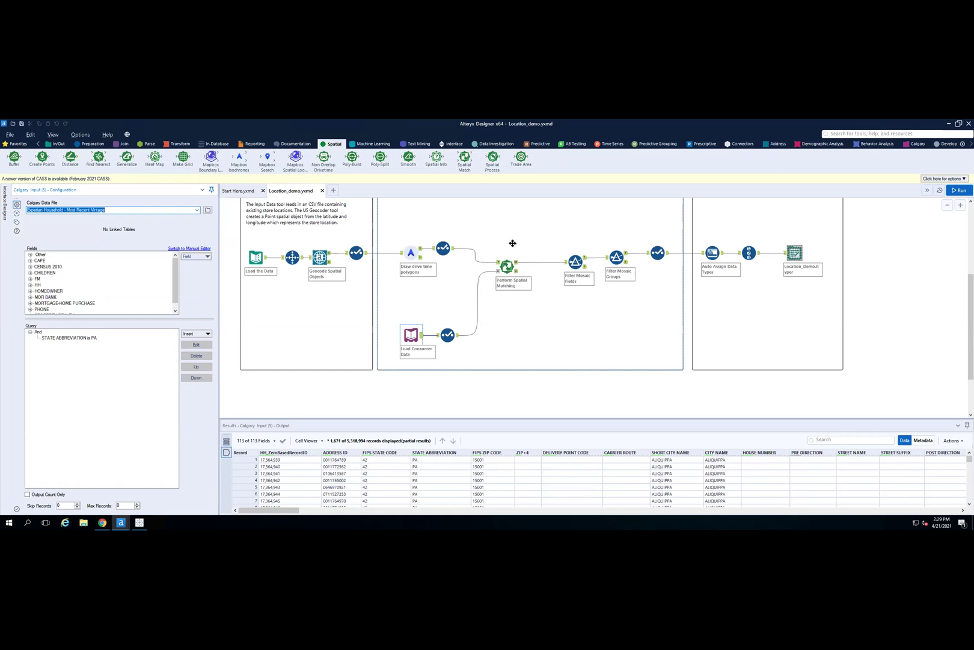
- Examine the Spatial Match settings and its matched output columns, and the Mosaic group filter expression
click(509, 269)
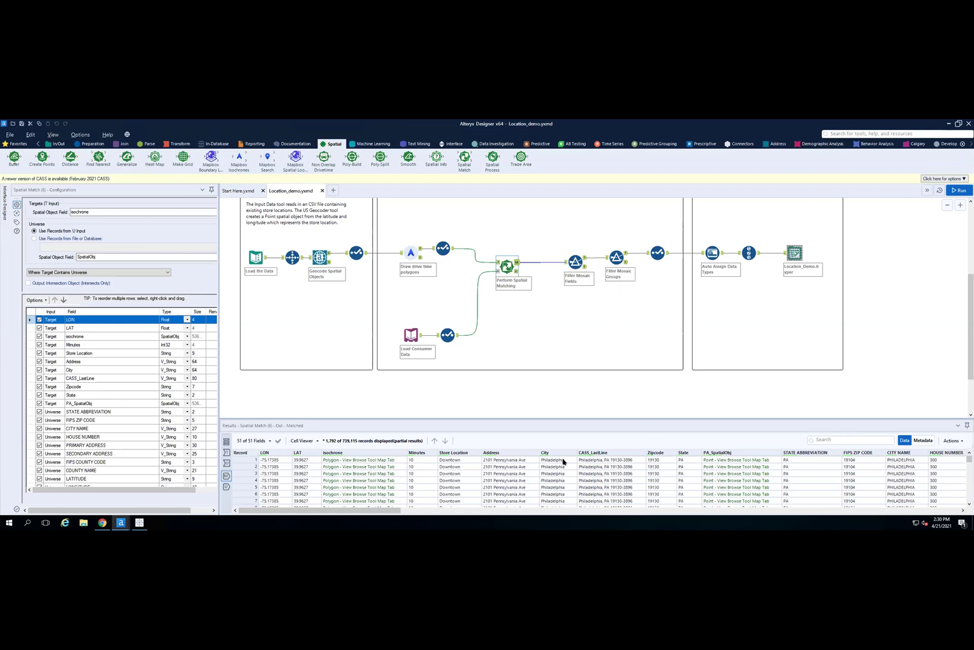
scroll(383, 510, right, 10)
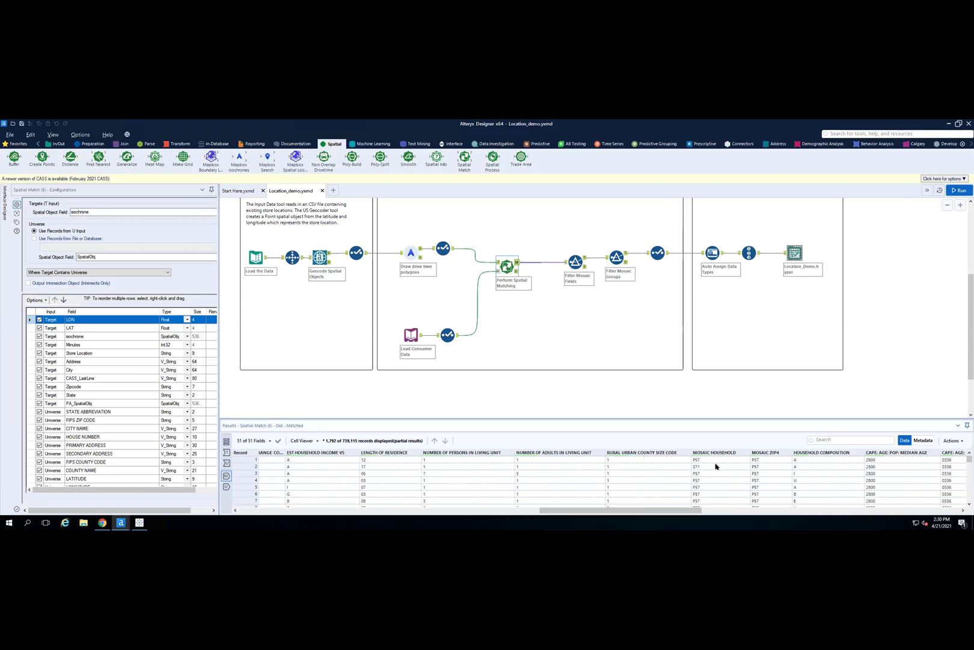
drag(667, 512, 947, 510)
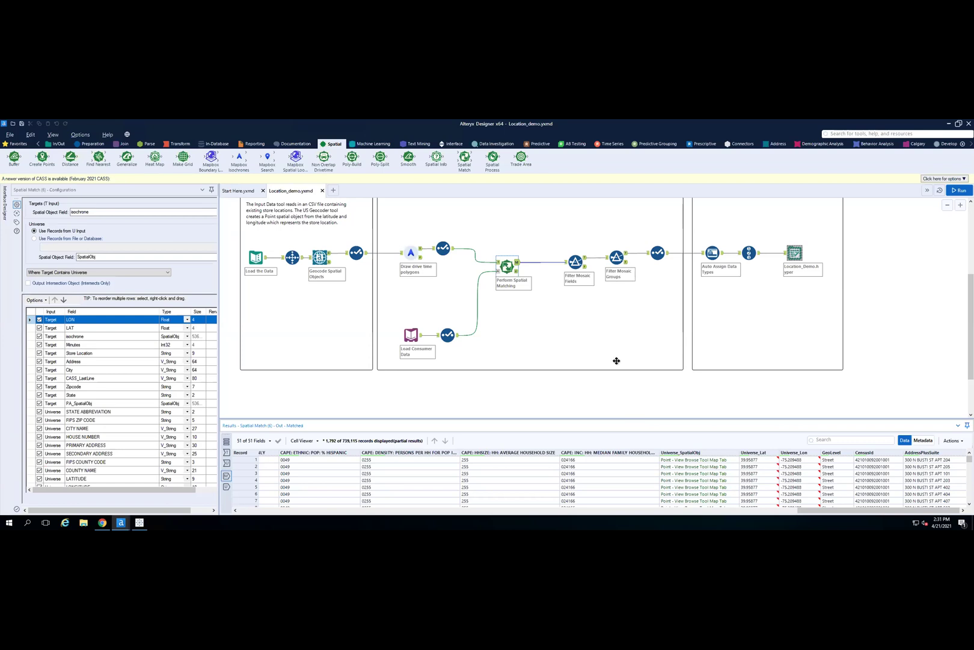
click(609, 259)
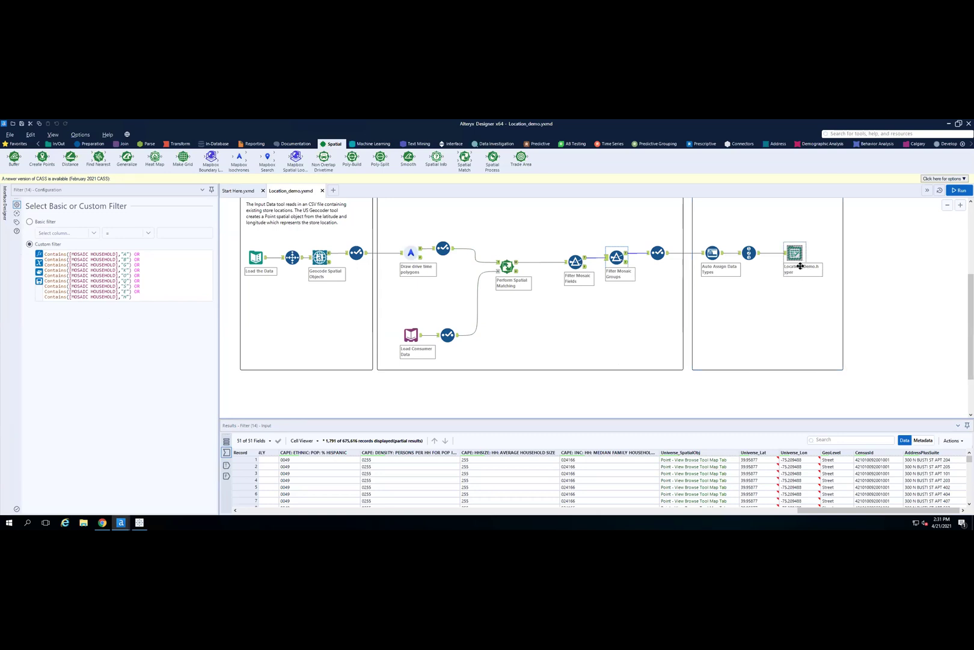
- Check the Location_demo workflow's runtime settings and look over the whole workflow again
scroll(705, 339, up, 1)
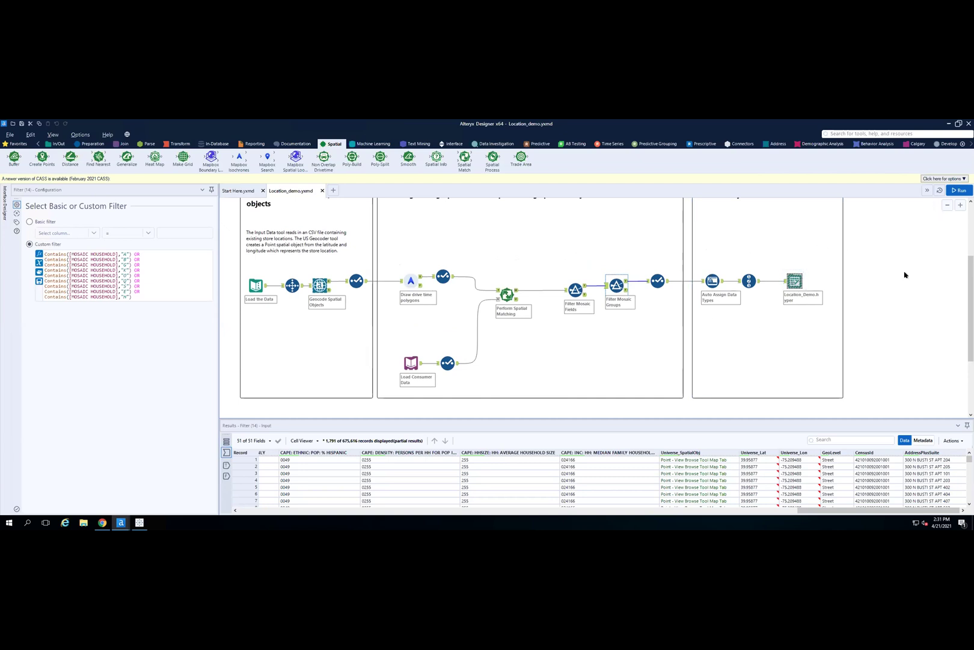
scroll(843, 269, up, 2)
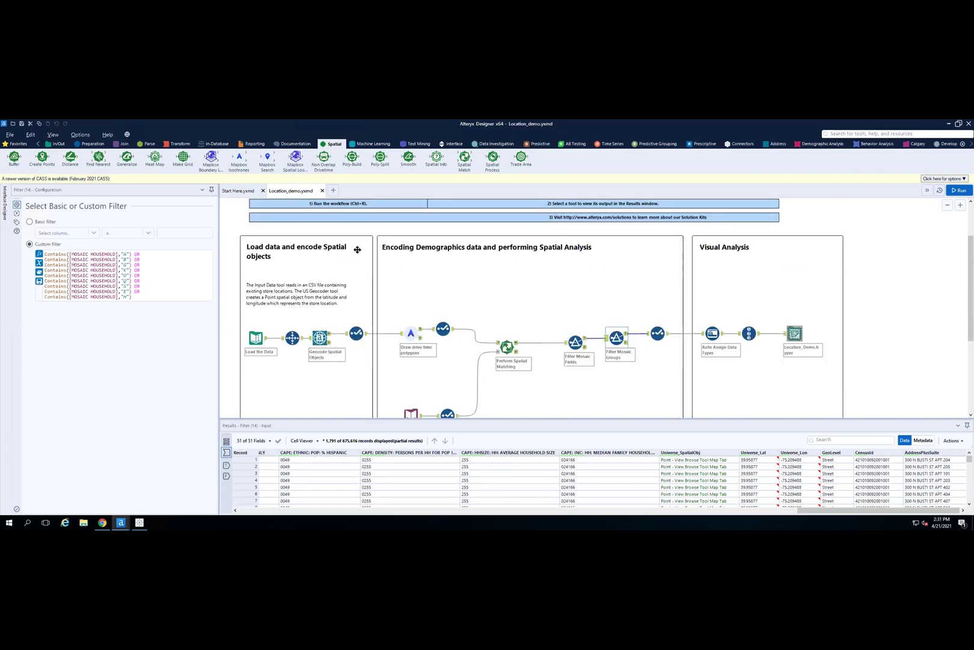
click(228, 310)
click(69, 200)
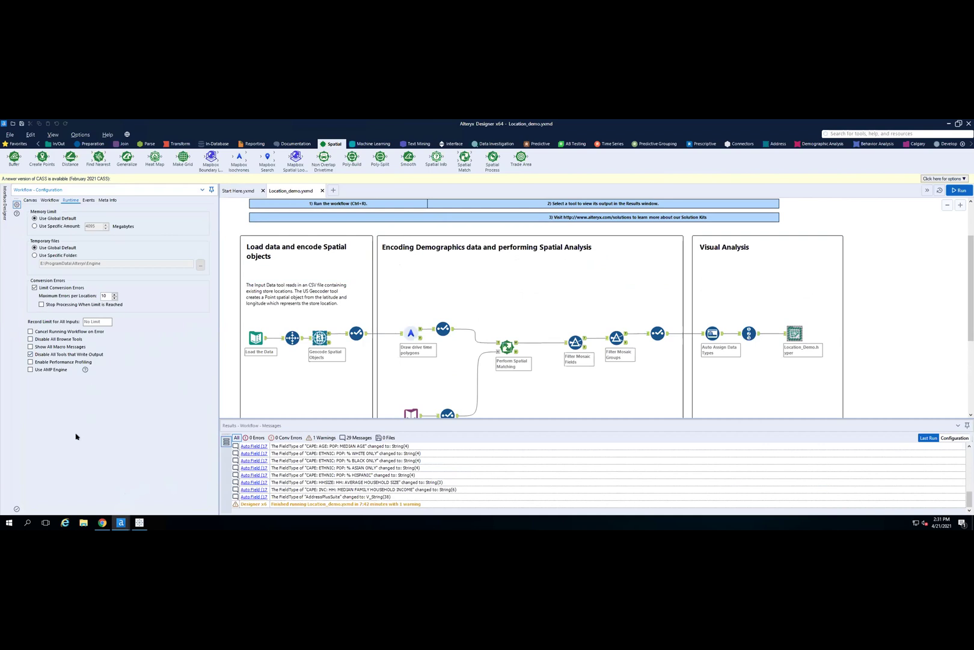
scroll(816, 332, down, 2)
scroll(816, 332, down, 1)
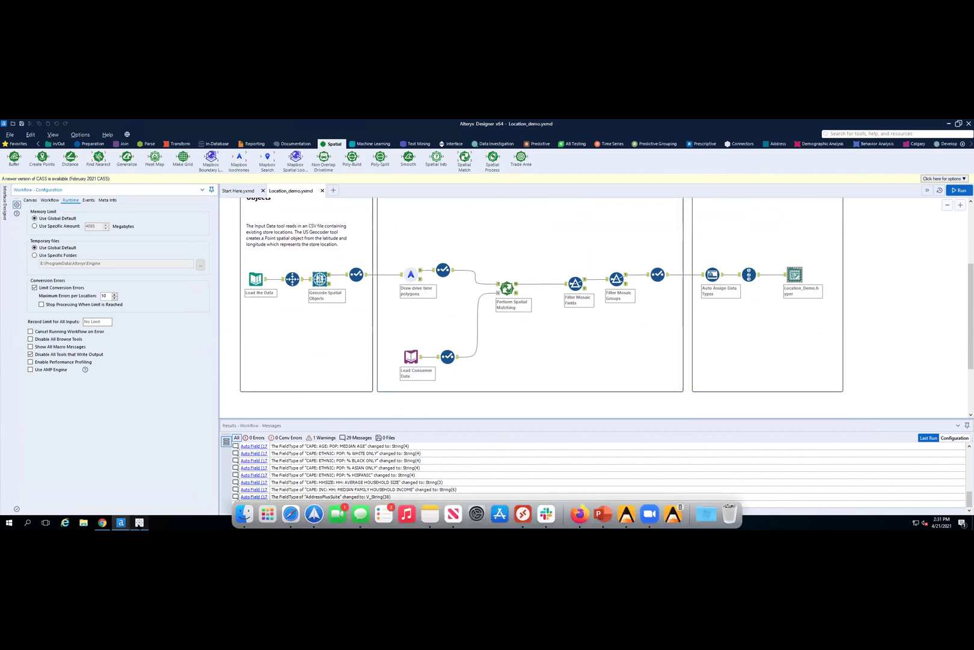
- Switch to the Proximity Targeting dashboard and set the store location to analyze to Outskirts
click(140, 522)
click(322, 143)
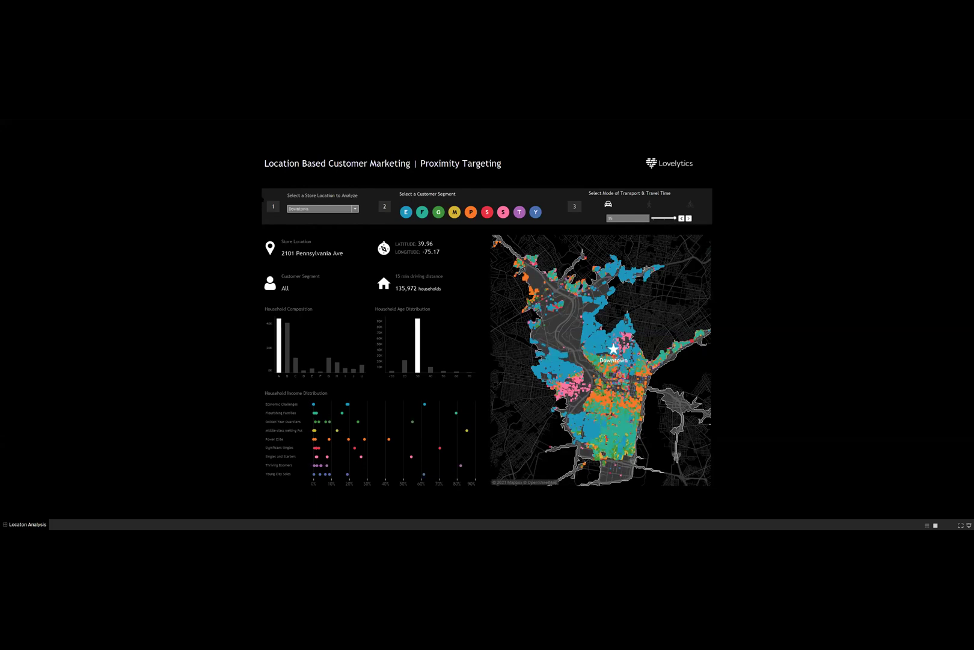
click(304, 209)
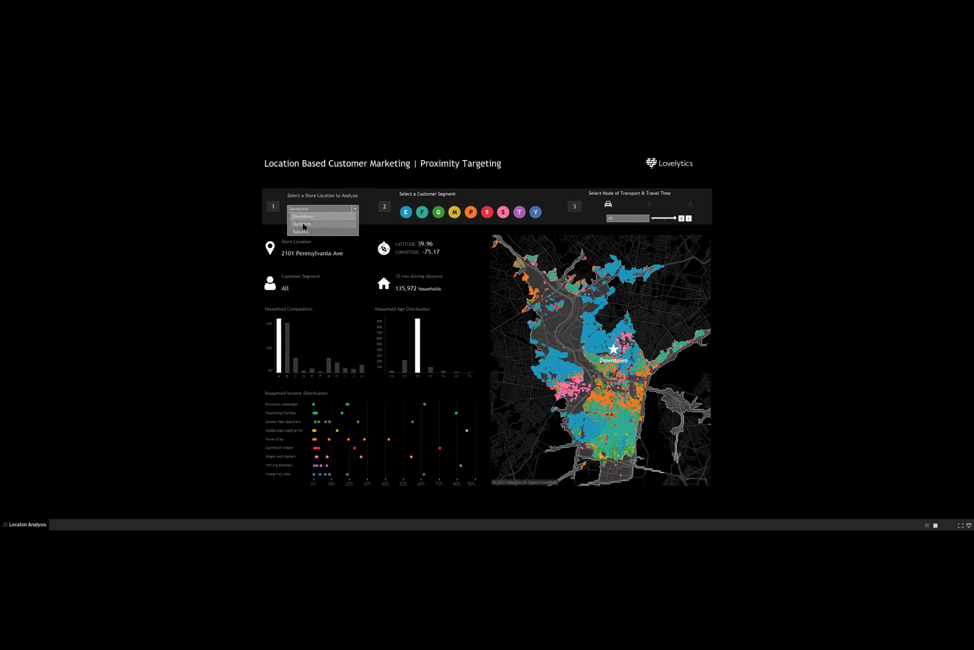
click(302, 223)
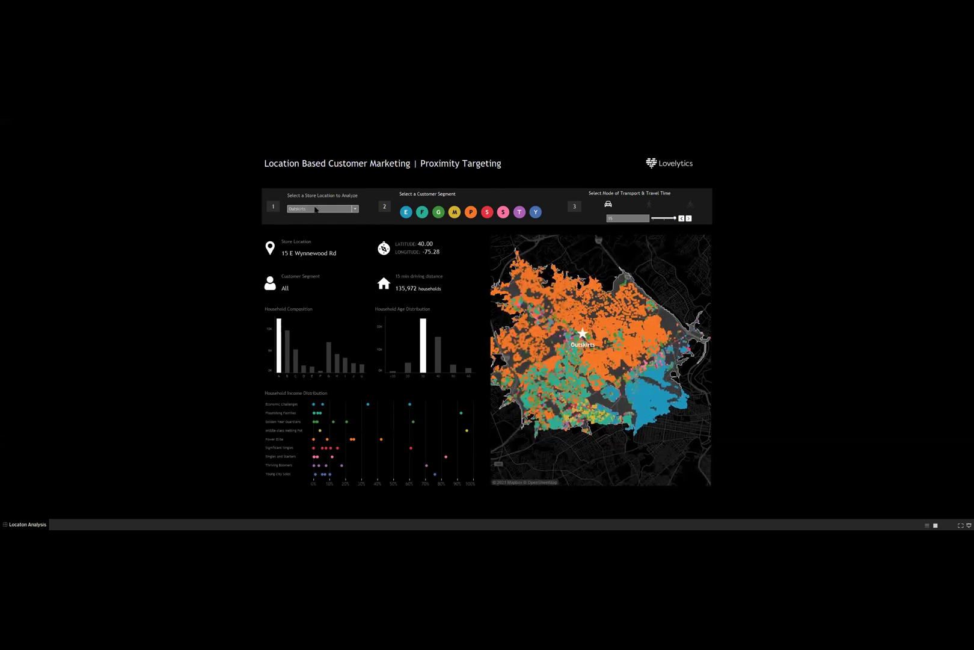
- Set the store location to analyze to Suburbs and view its map, and switch it to Downtown
click(308, 209)
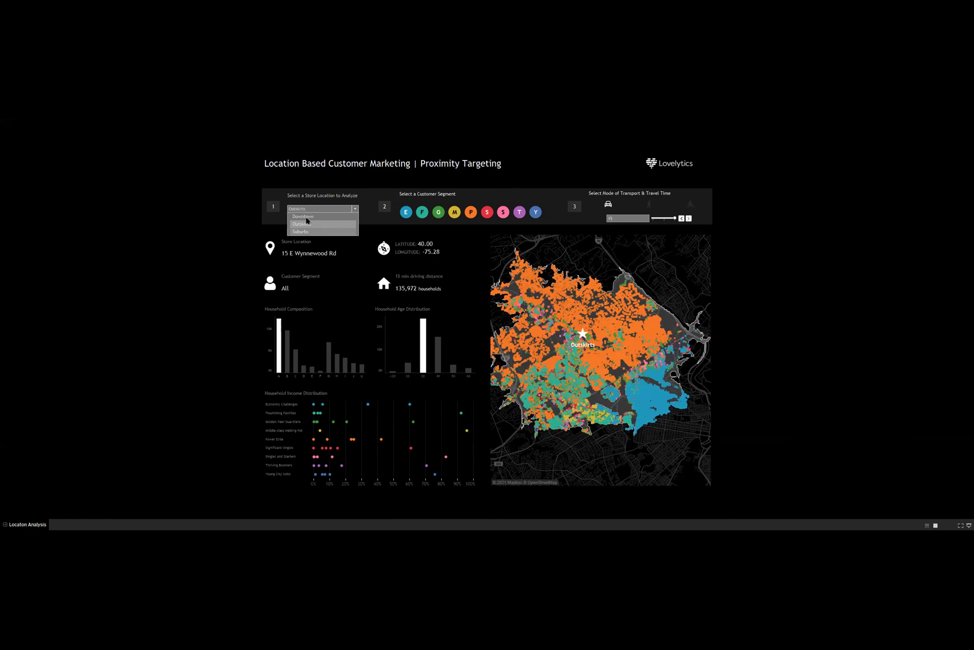
key(Down)
key(Return)
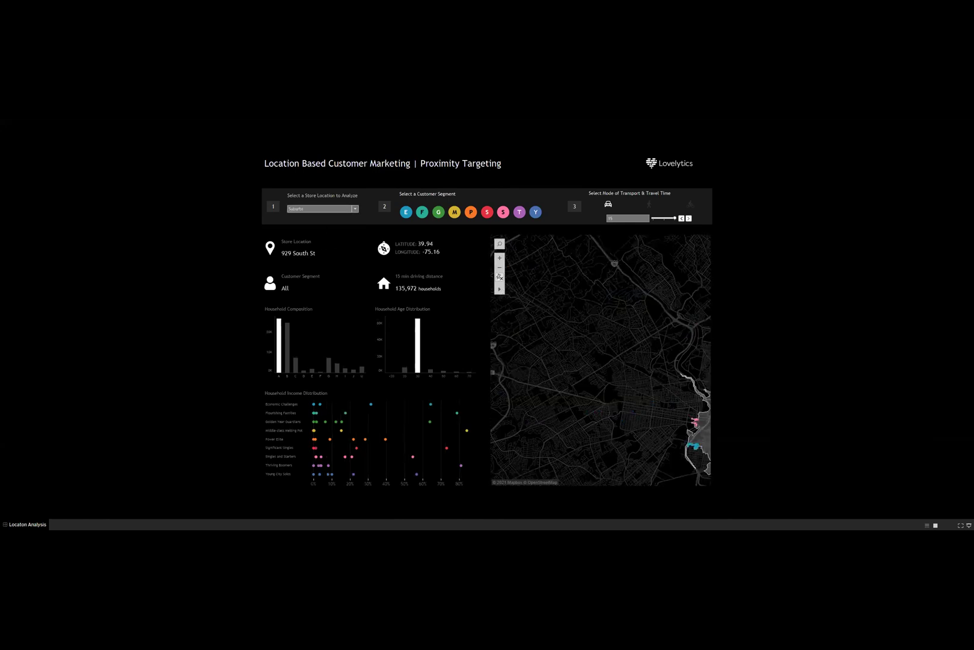
click(303, 208)
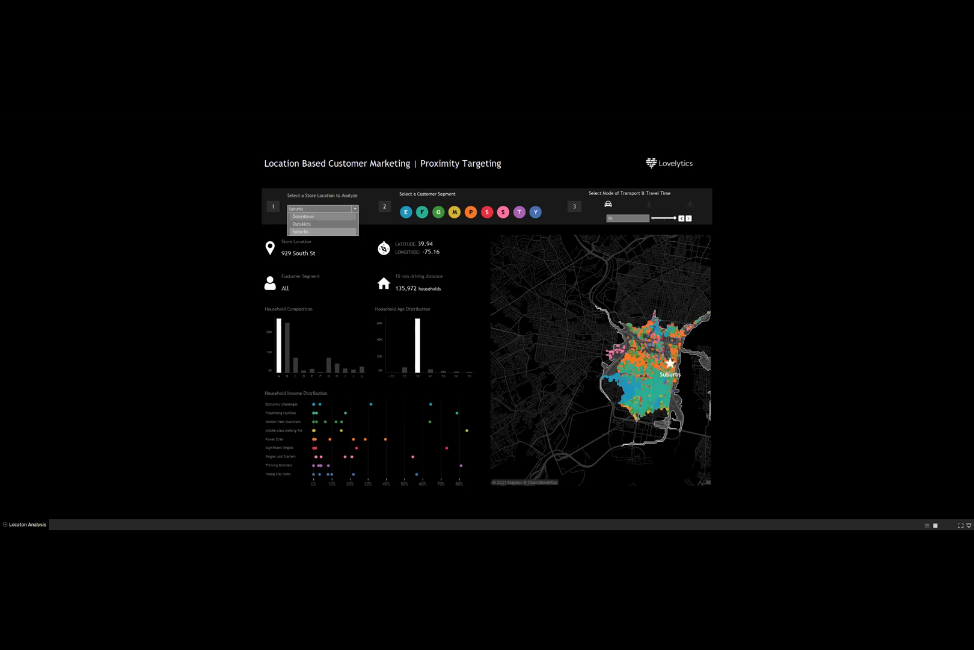
click(303, 216)
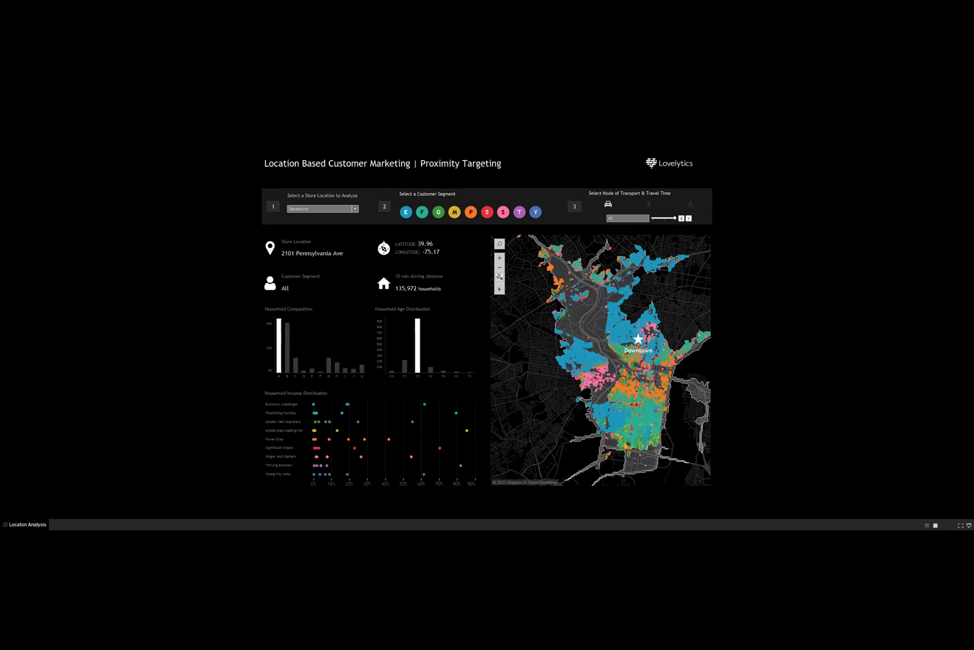
- Compare the Downtown store's driving areas at 10 and 5 minutes, and return the travel time to 15 minutes
click(682, 218)
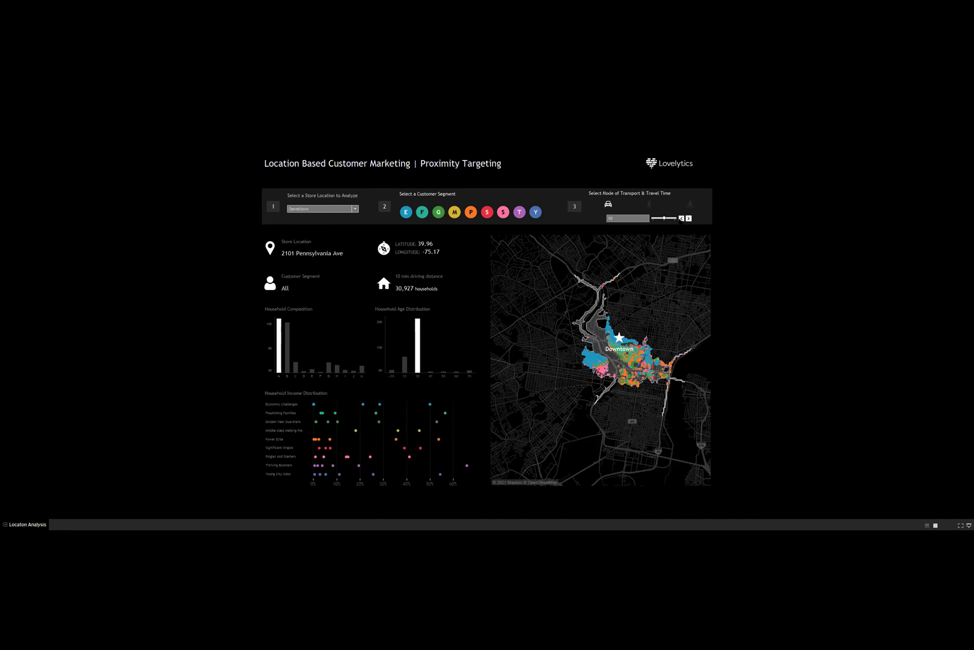
click(681, 218)
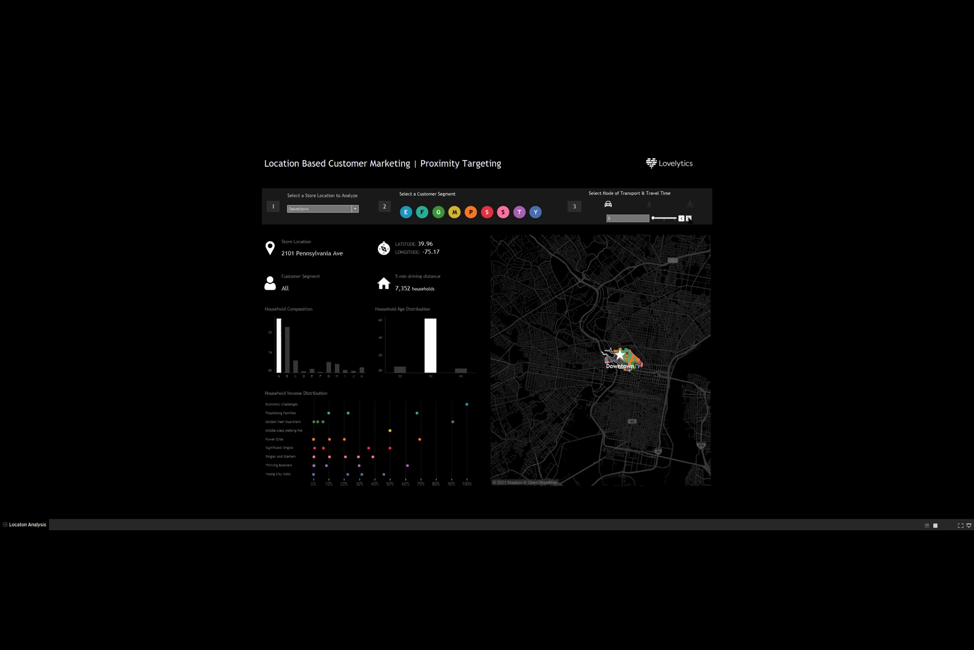
click(689, 218)
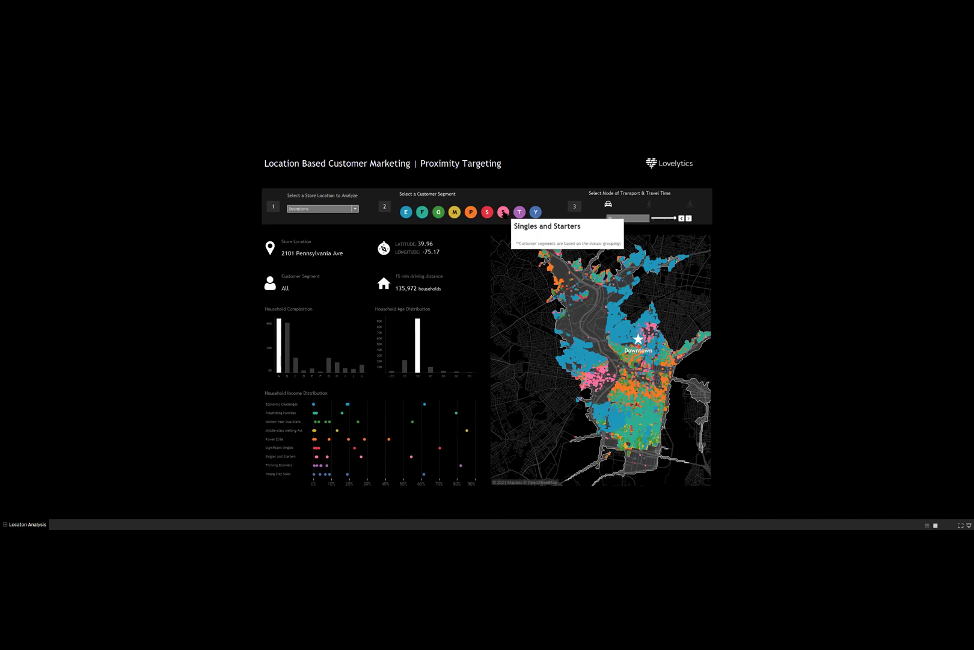
- Filter the dashboard to the Economic Challenges segment, clear the filter, and inspect the household income and composition charts
click(405, 212)
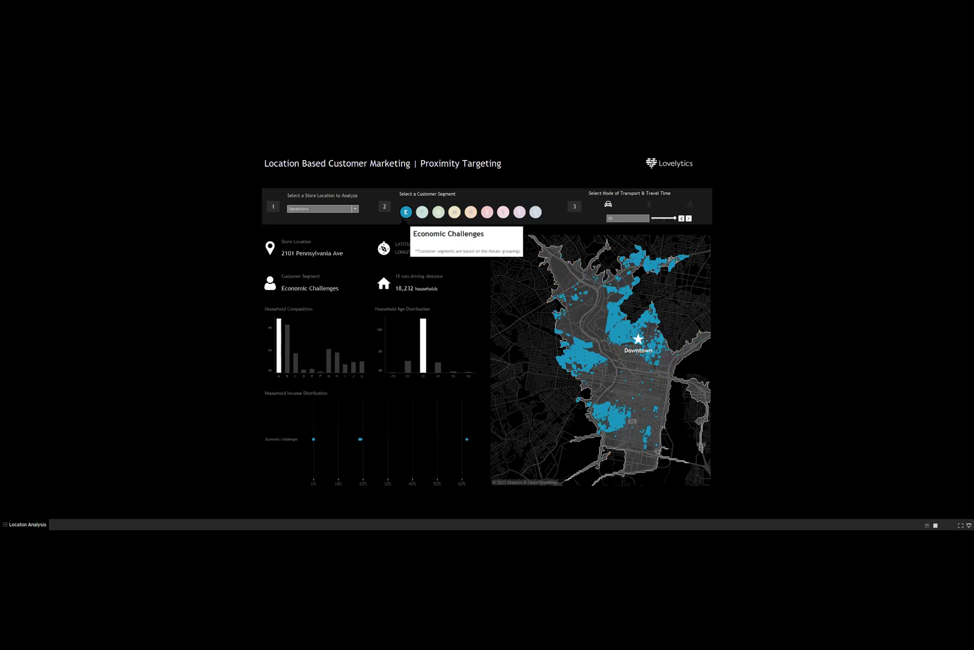
click(403, 221)
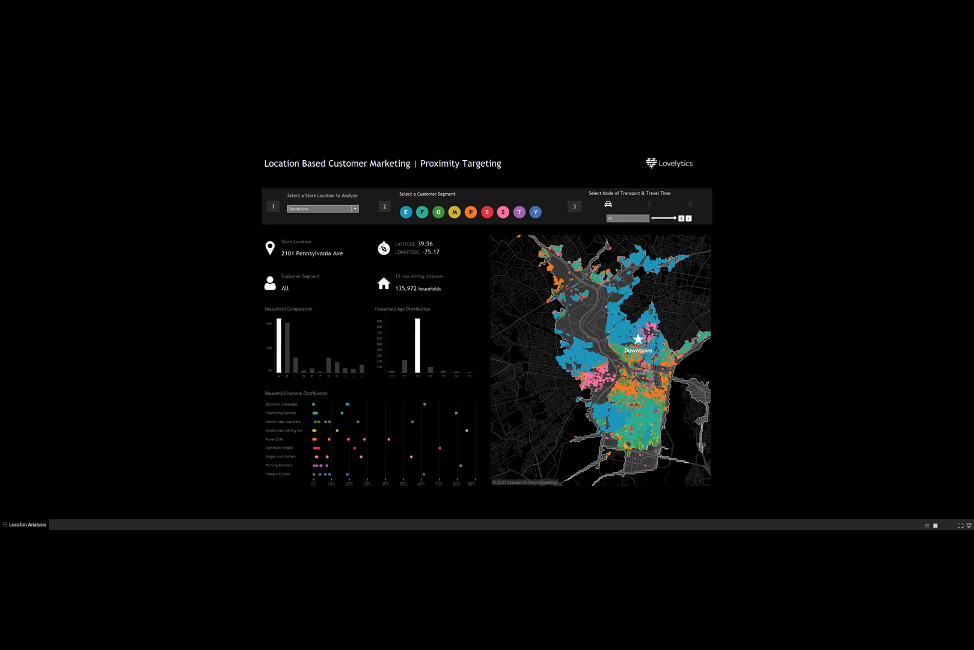
mouse_move(314, 412)
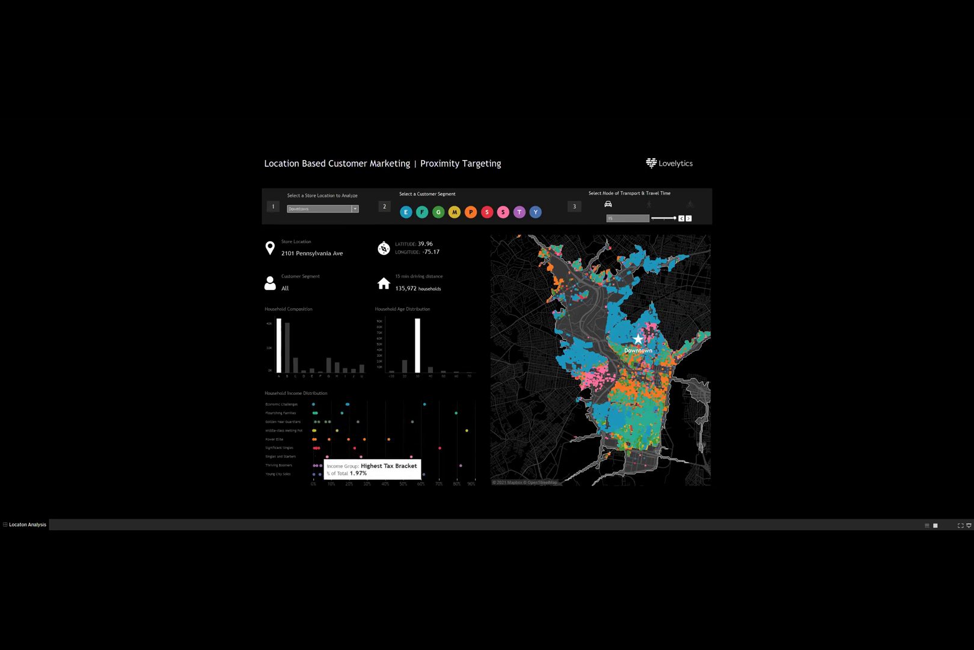
mouse_move(280, 327)
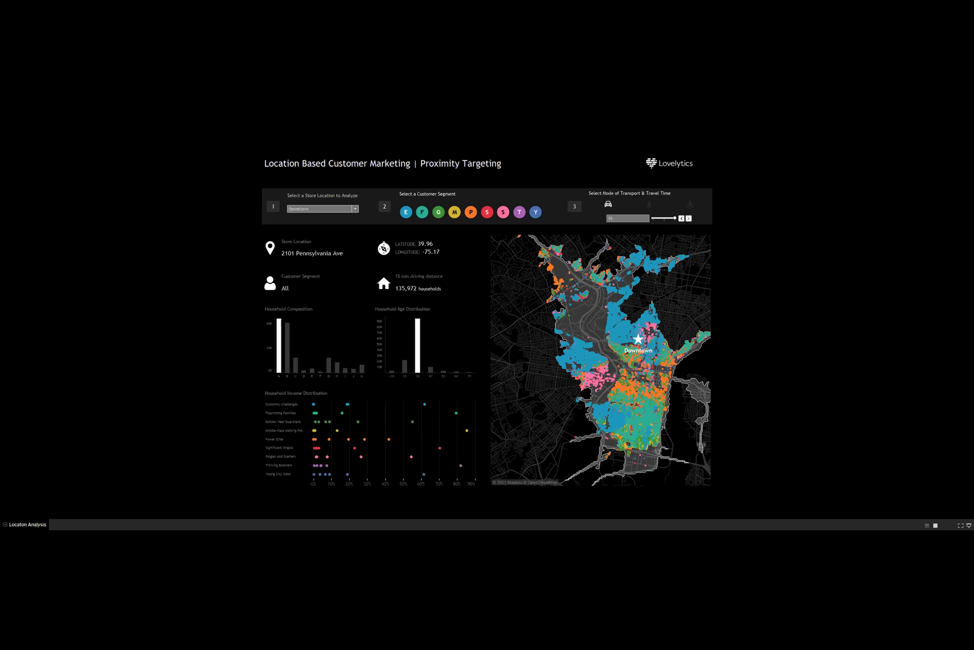
- Check the store addresses loaded by the Location_demo workflow in Alteryx Designer and return to the Tableau dashboard
key(Escape)
mouse_move(121, 522)
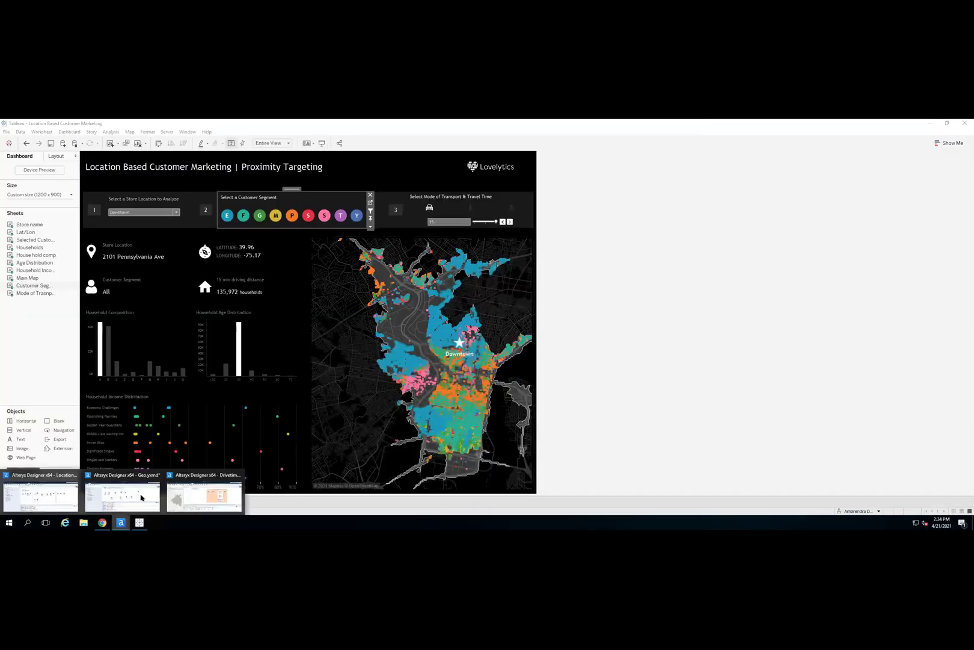
click(49, 496)
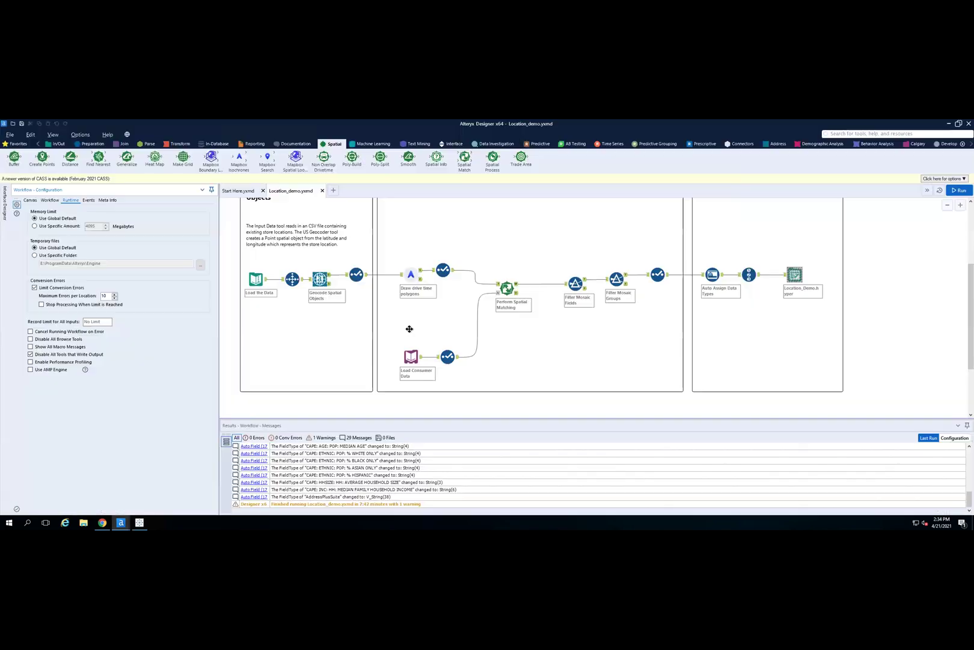
scroll(739, 311, up, 3)
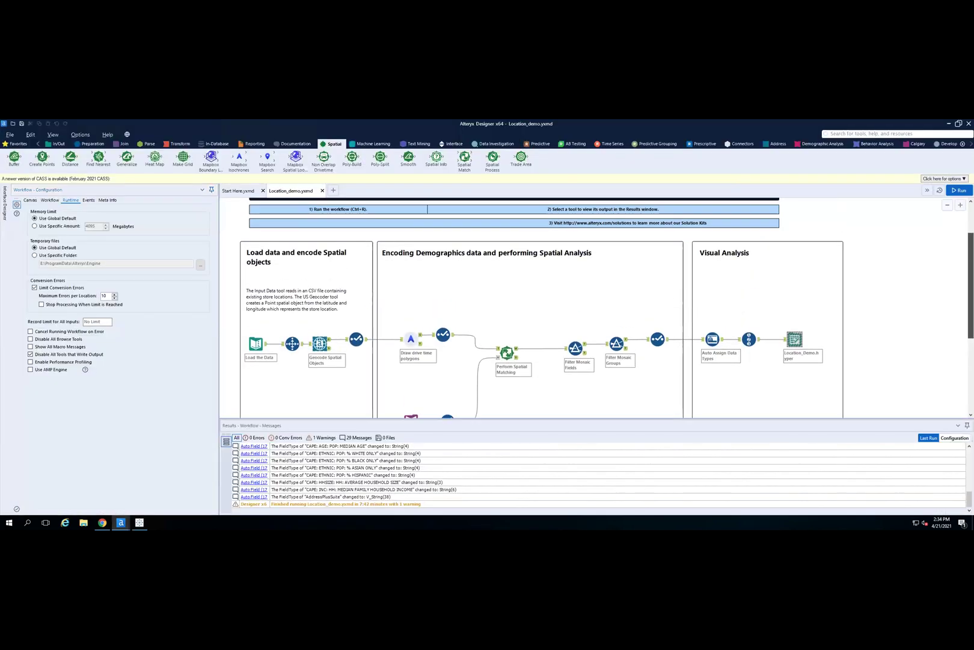
scroll(739, 310, down, 1)
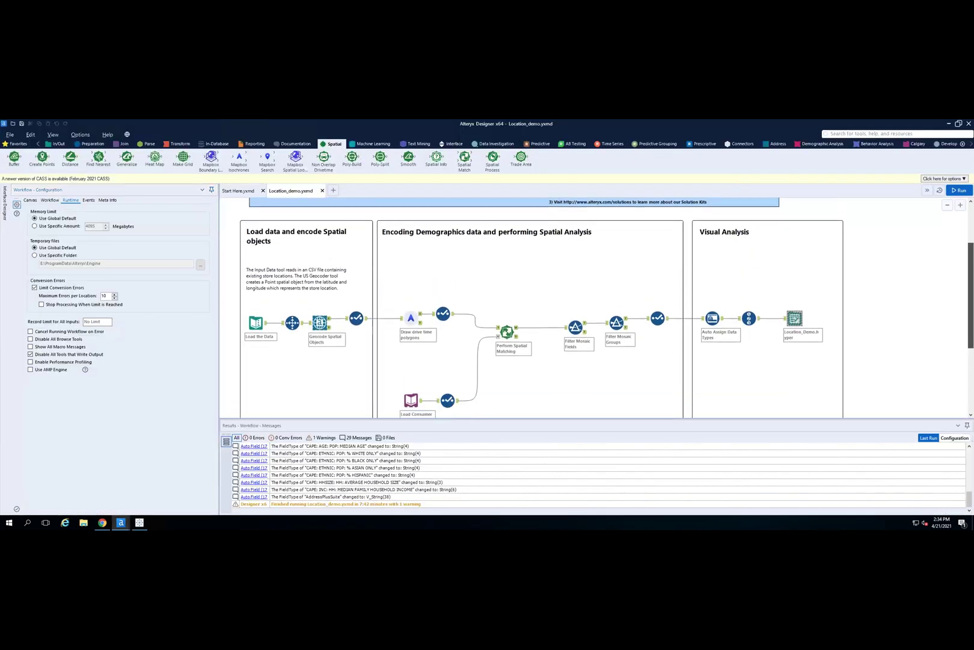
click(252, 321)
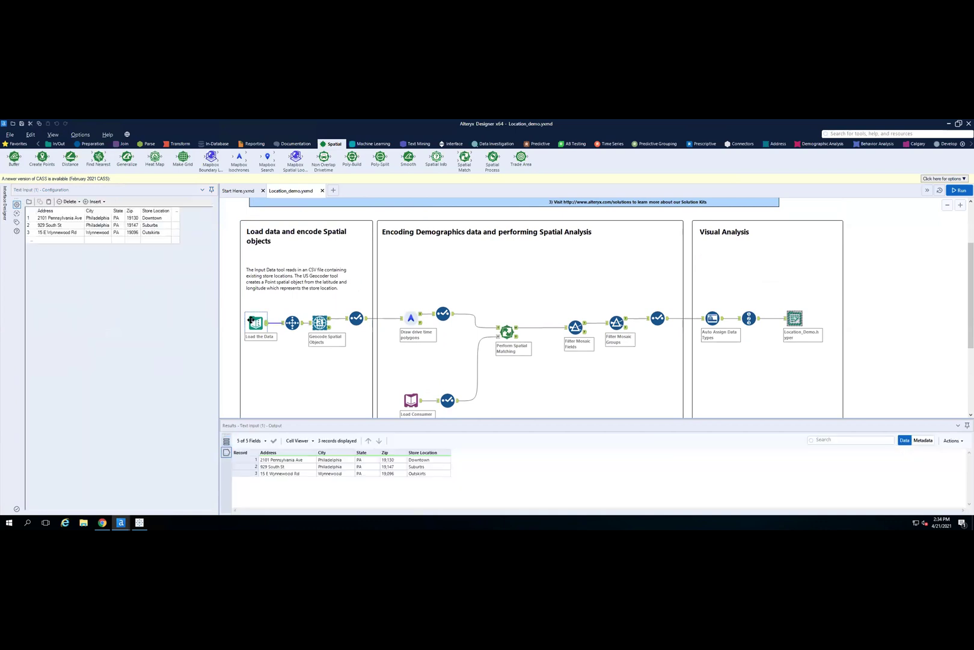
mouse_move(129, 529)
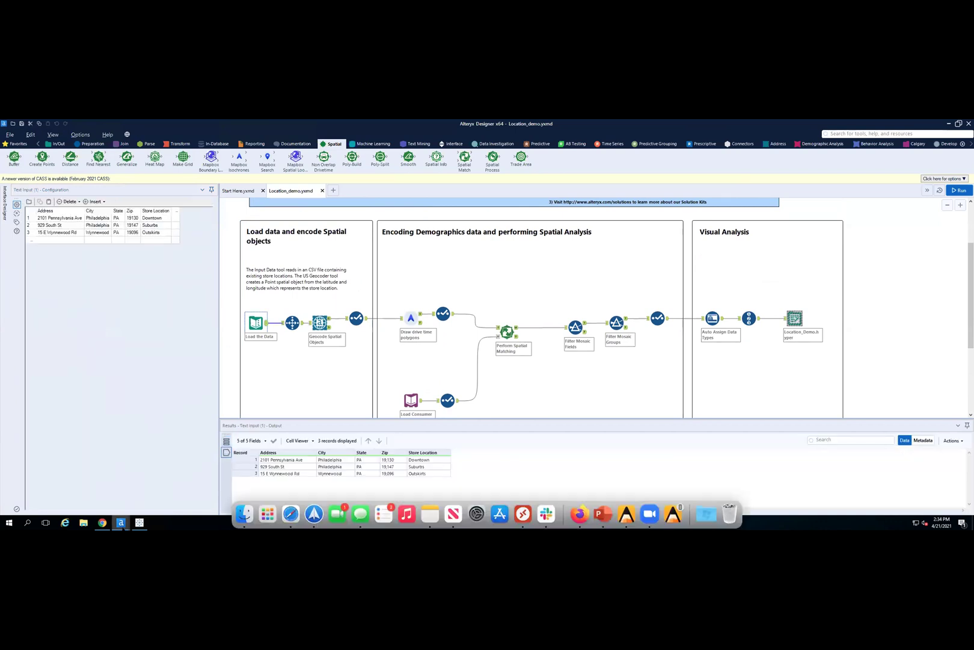
click(156, 496)
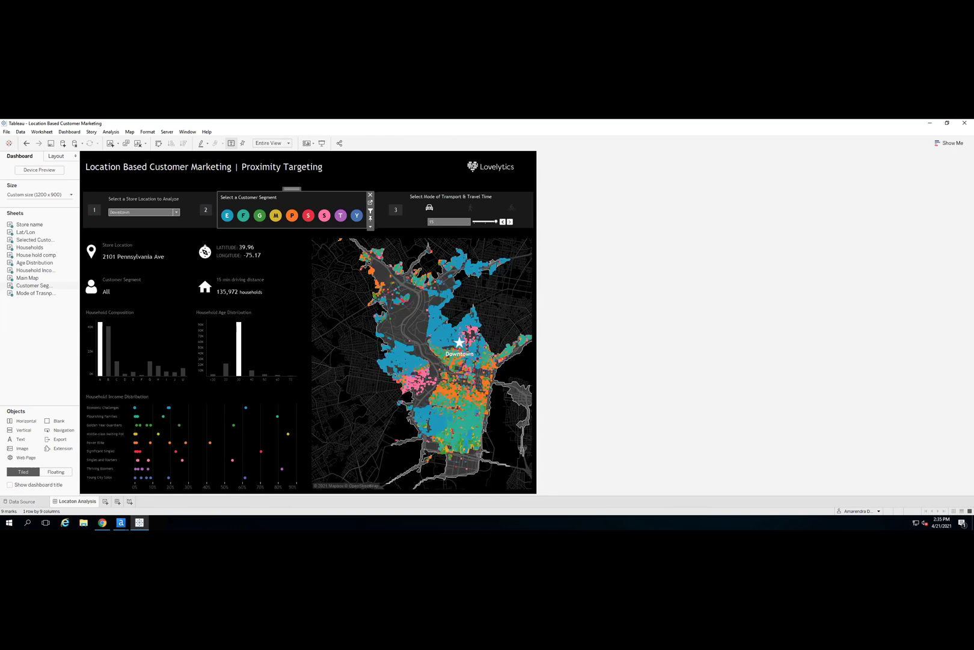
- Switch to the Drivetimes workflow in Alteryx Designer and look over its trade area, nearest customer and drive-time sections
mouse_move(120, 522)
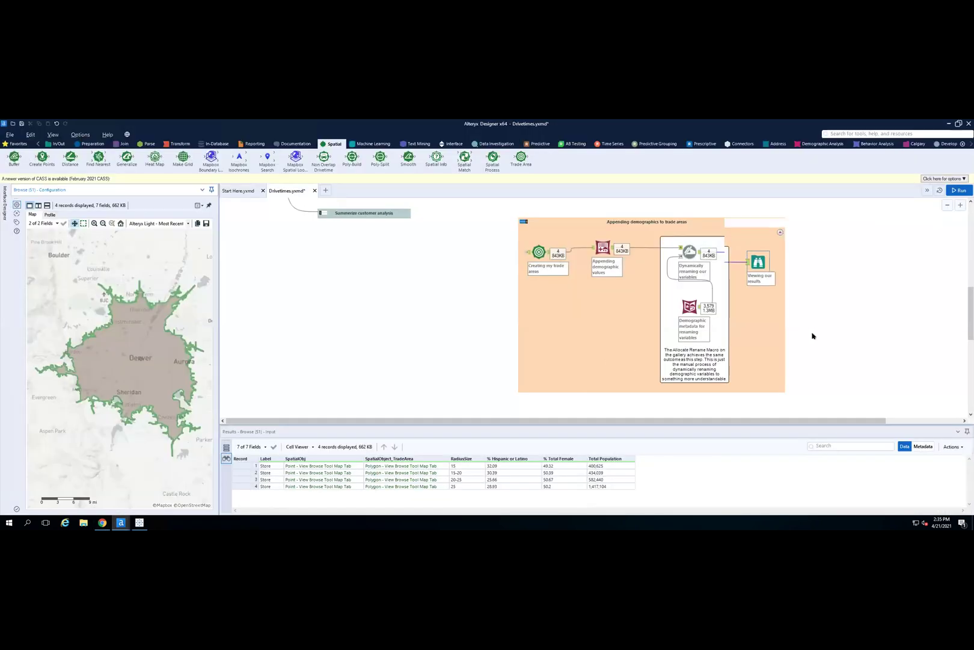
scroll(836, 336, up, 1)
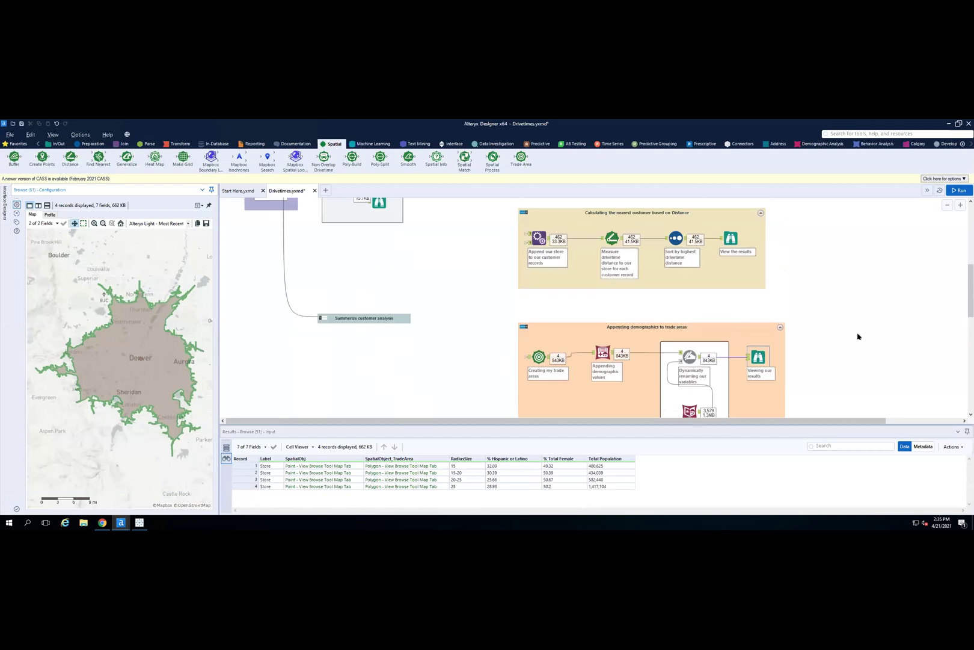
scroll(850, 332, up, 5)
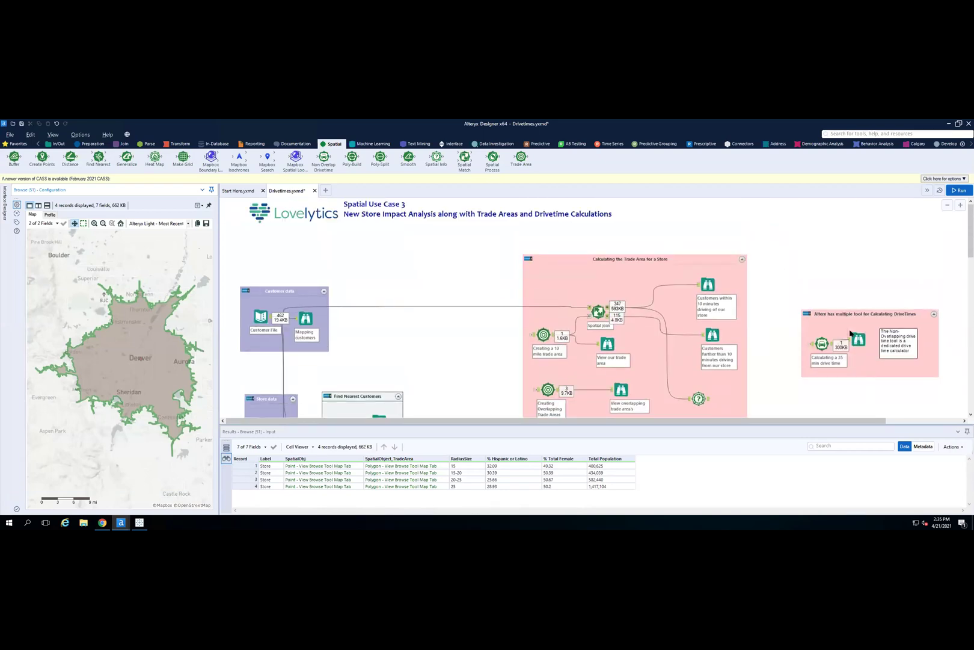
scroll(850, 332, down, 1)
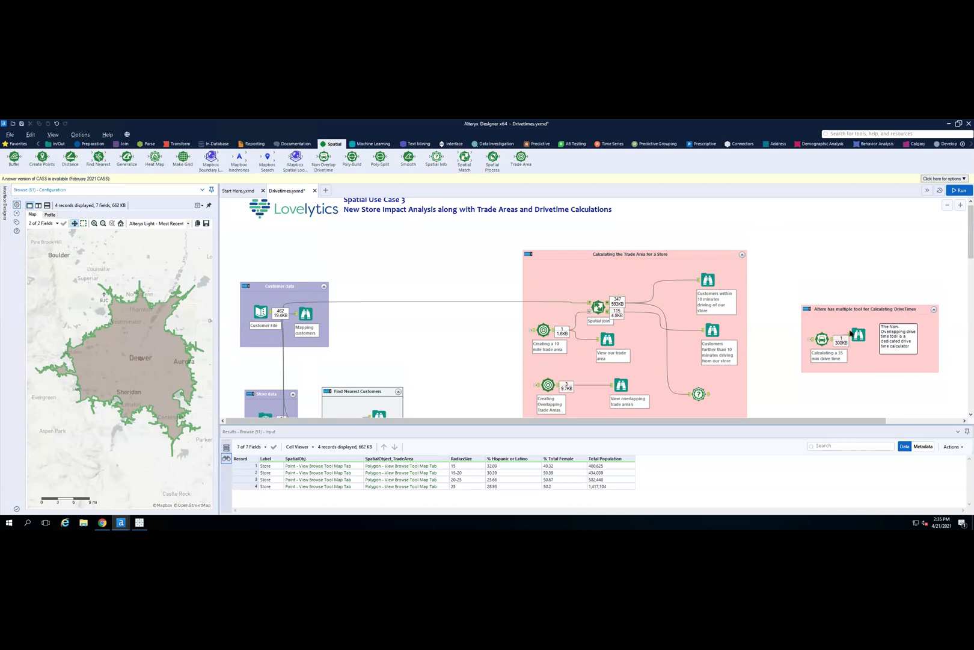
click(593, 311)
scroll(480, 295, down, 2)
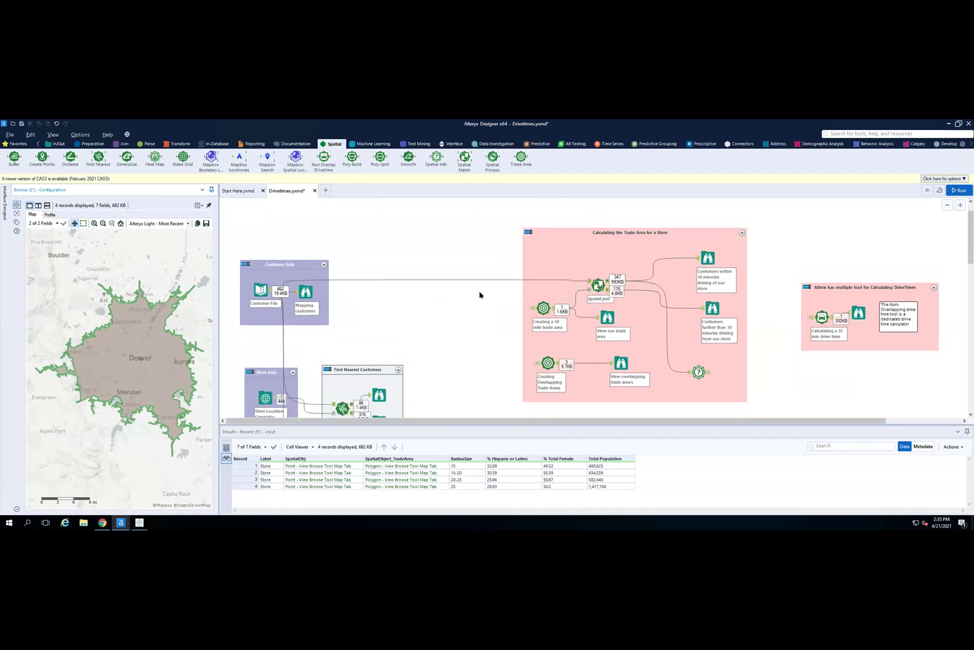
- Examine the settings and maps of the 10-mile trade area and the overlapping trade areas
click(544, 302)
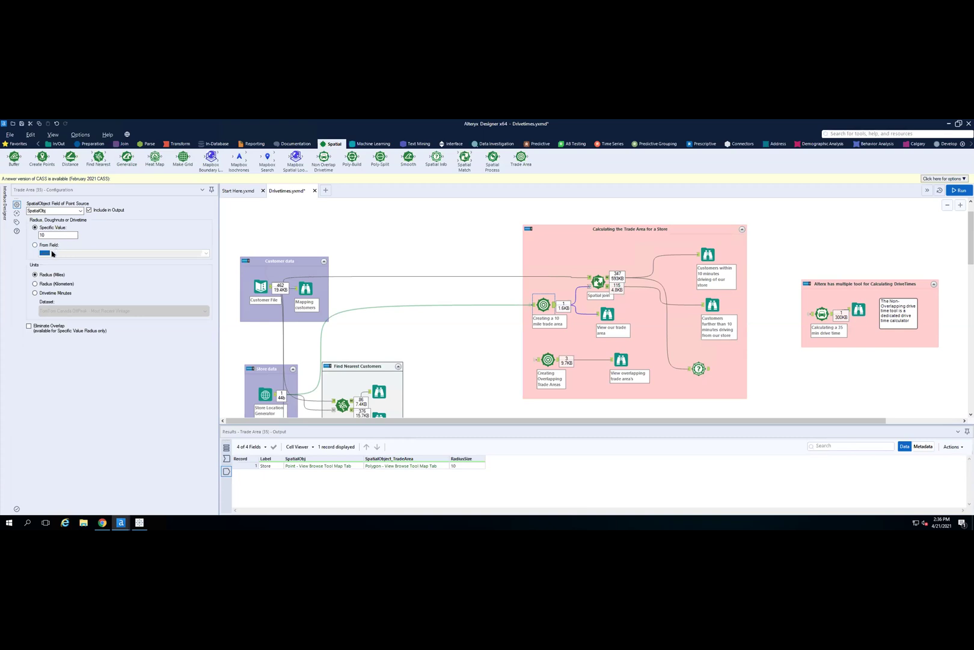
click(605, 311)
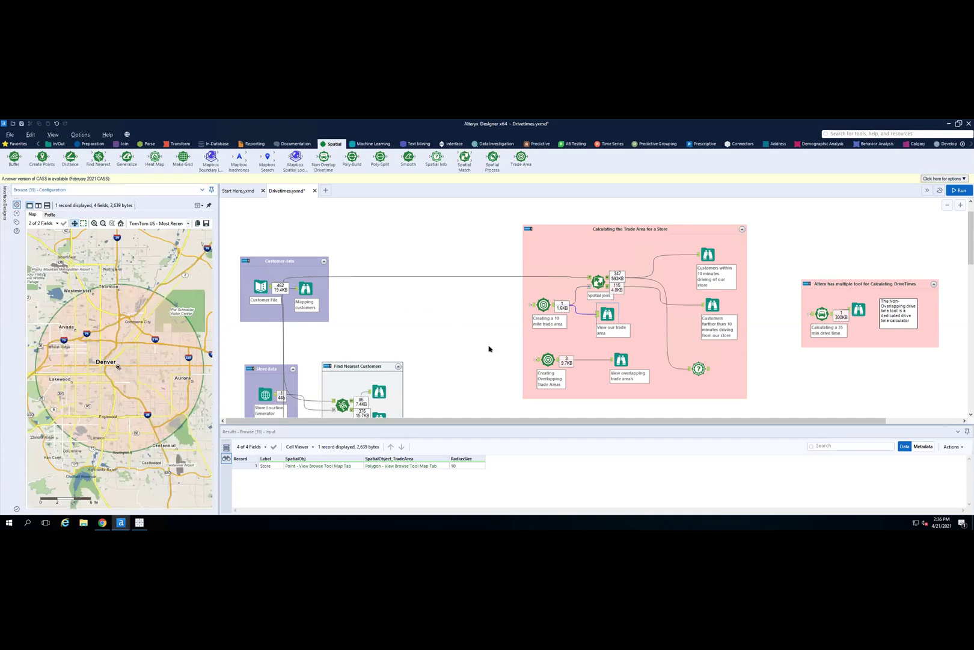
click(548, 359)
click(43, 234)
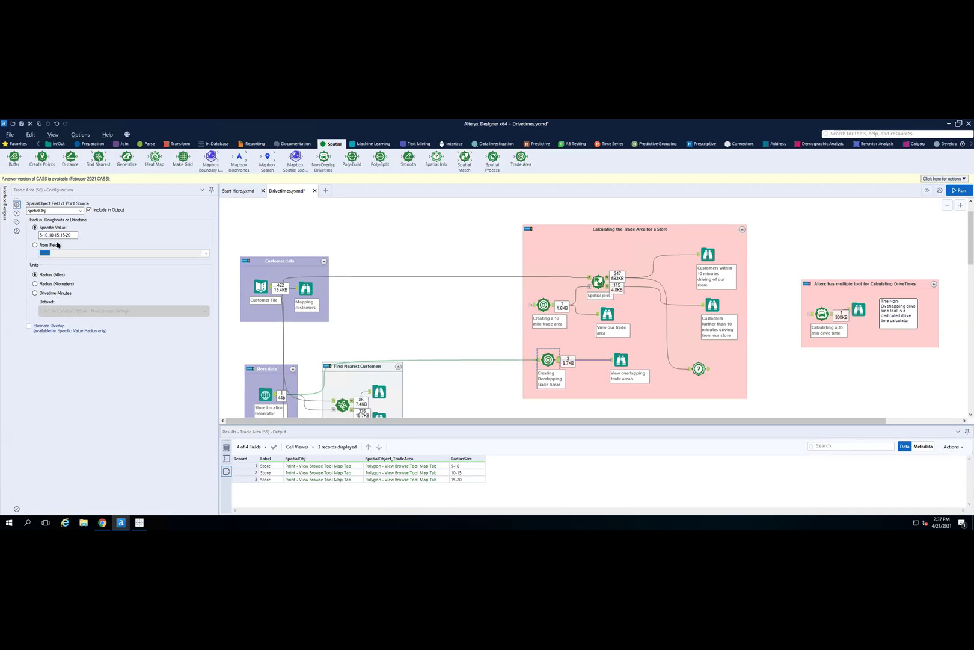
click(626, 359)
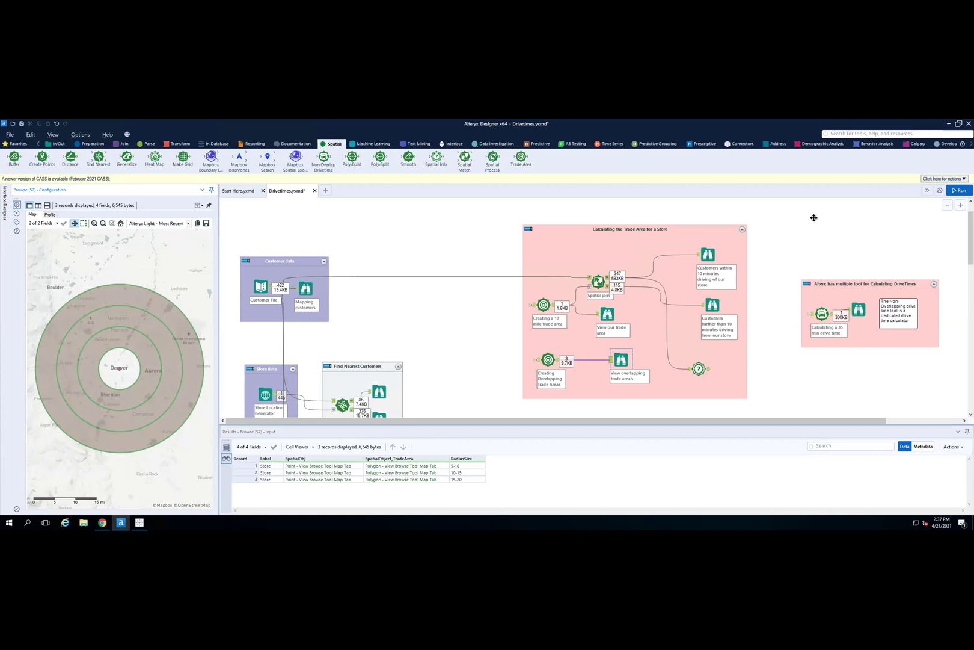
- View the maps of customers within 10 minutes of the store and of those further away
click(707, 254)
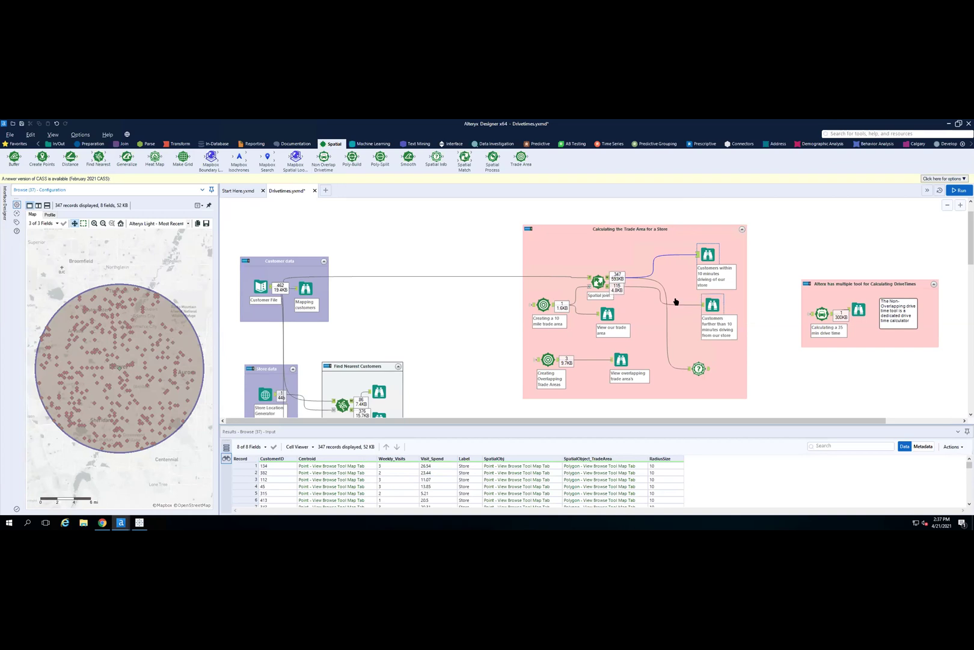
click(712, 305)
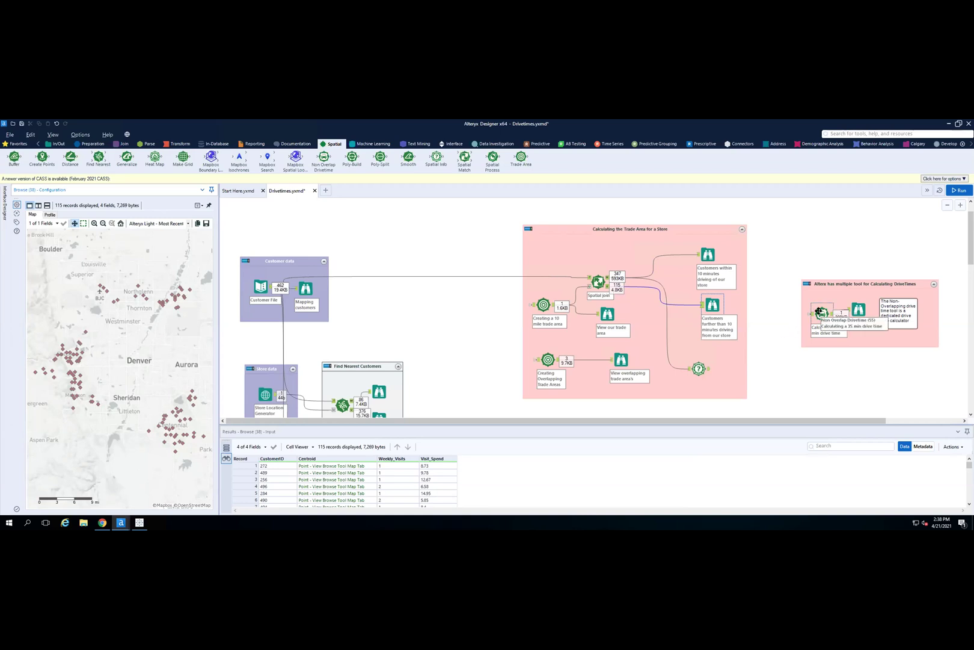
- Examine the Non Overlap Drivetime tool's settings and unit options, and view its drive-time area on the map
click(820, 311)
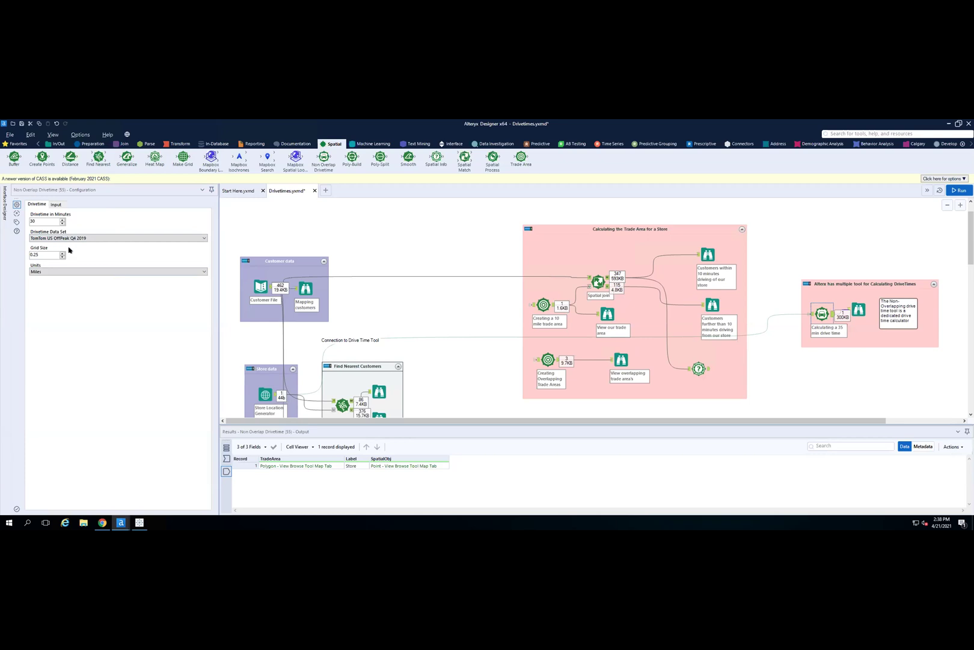
click(46, 271)
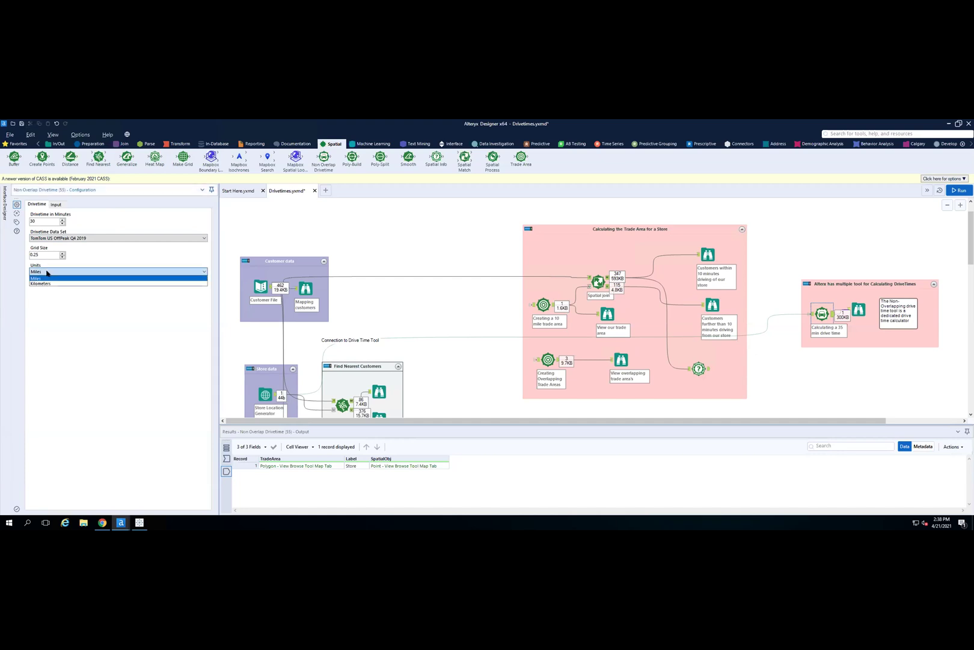
click(92, 329)
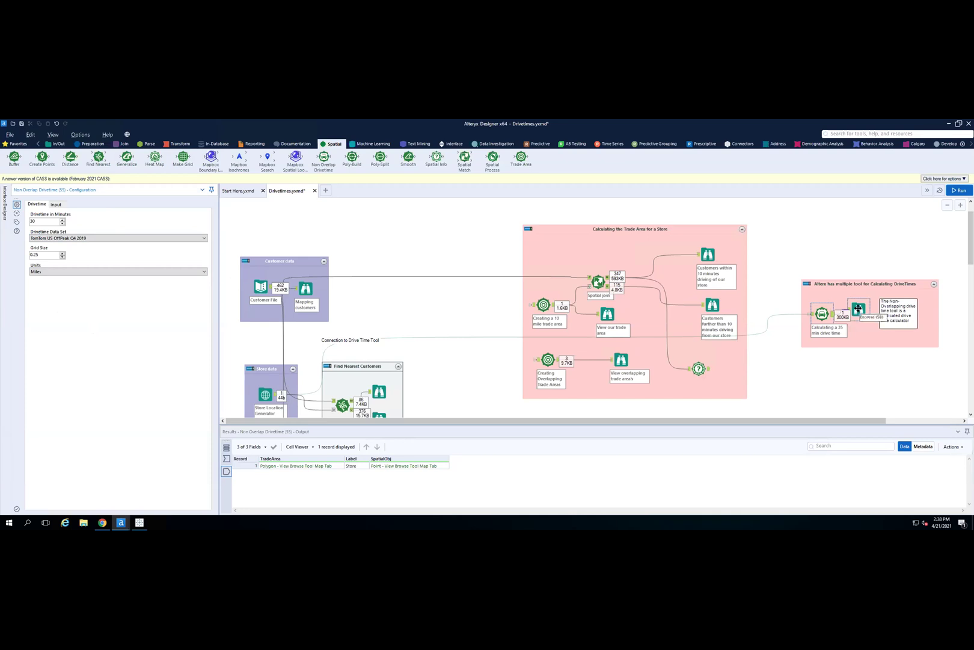
click(857, 308)
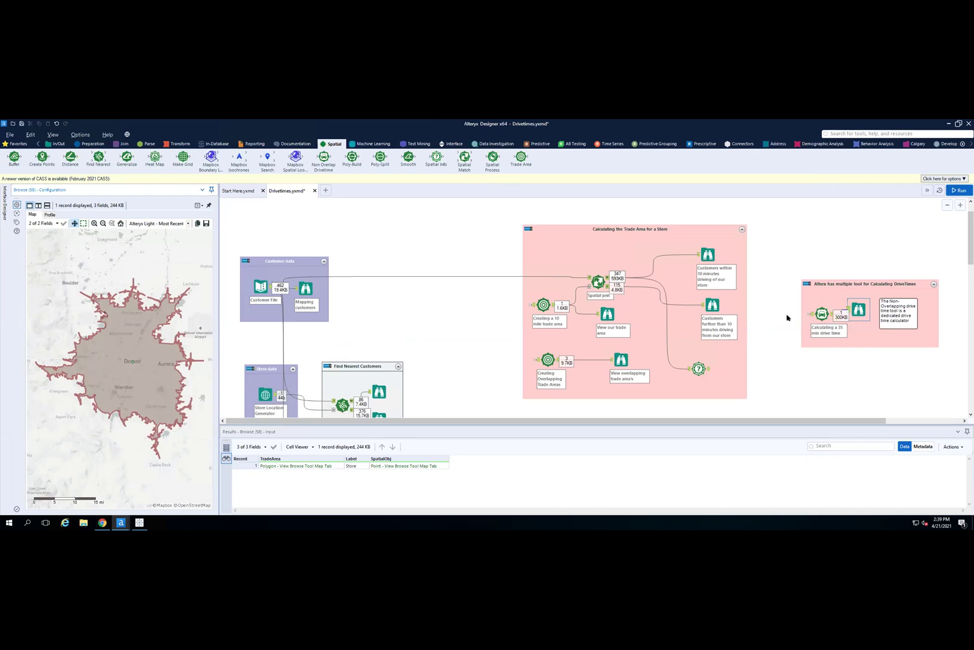
- Inspect the Spatial Info tool's output items and result columns for the trade area field
scroll(787, 317, down, 5)
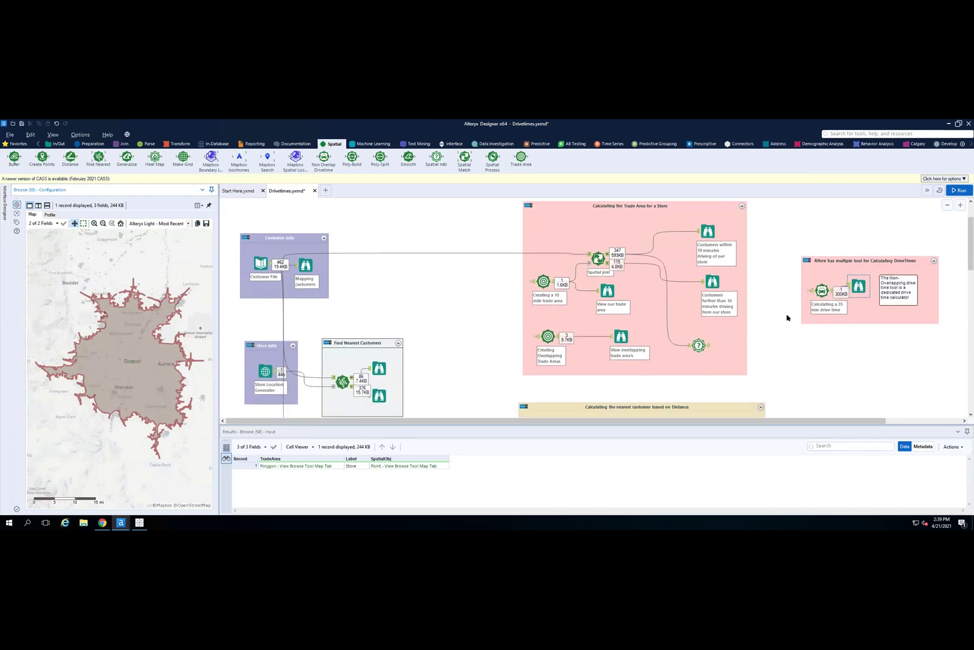
scroll(786, 317, up, 3)
click(699, 325)
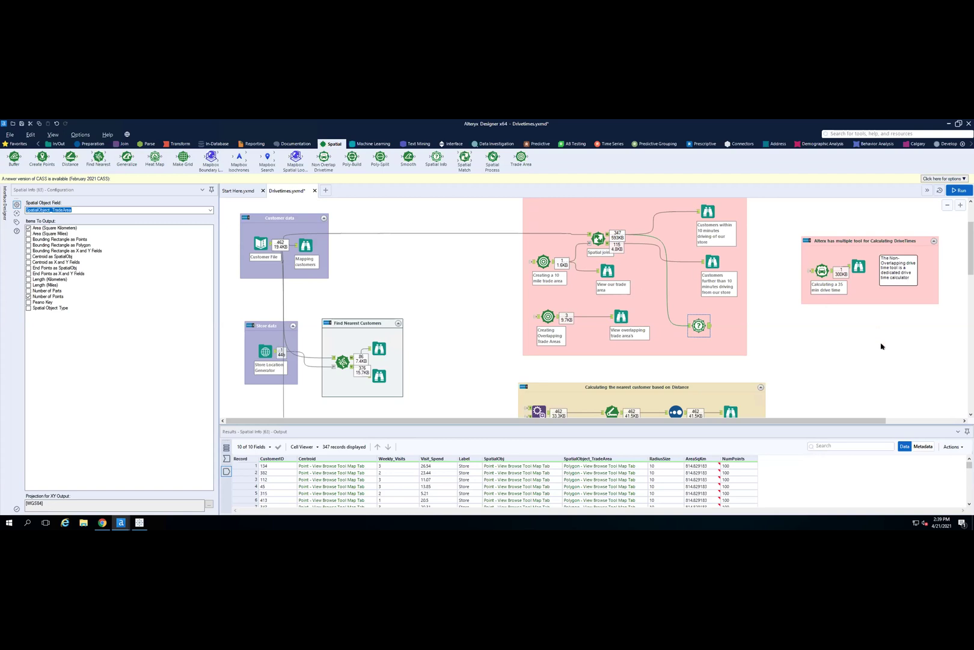
- Examine the Find Nearest tool's configuration and results, and the store location point that feeds it
scroll(882, 346, down, 1)
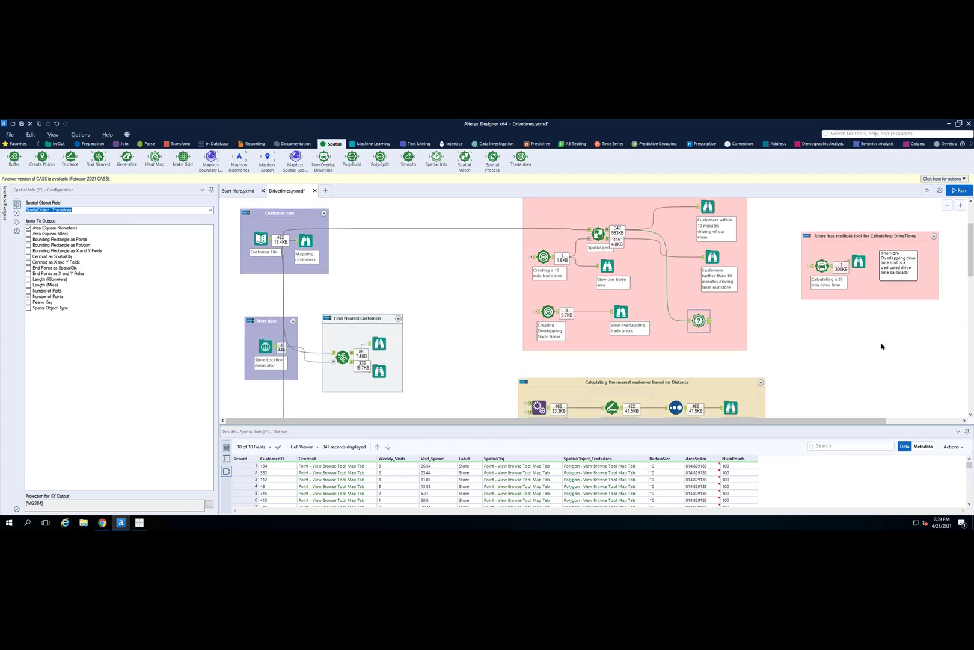
scroll(881, 346, down, 3)
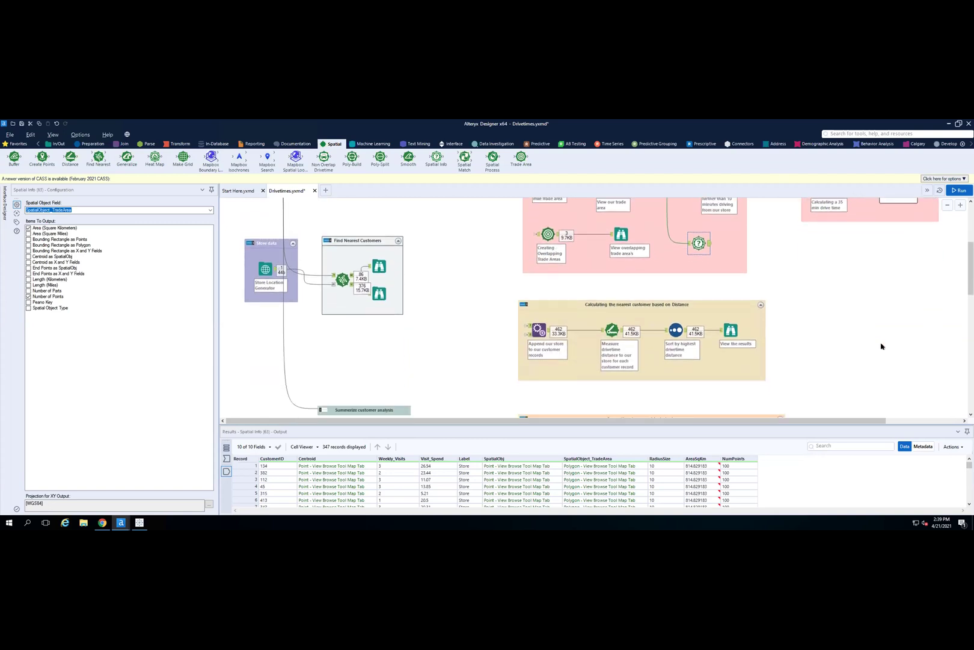
scroll(830, 289, up, 1)
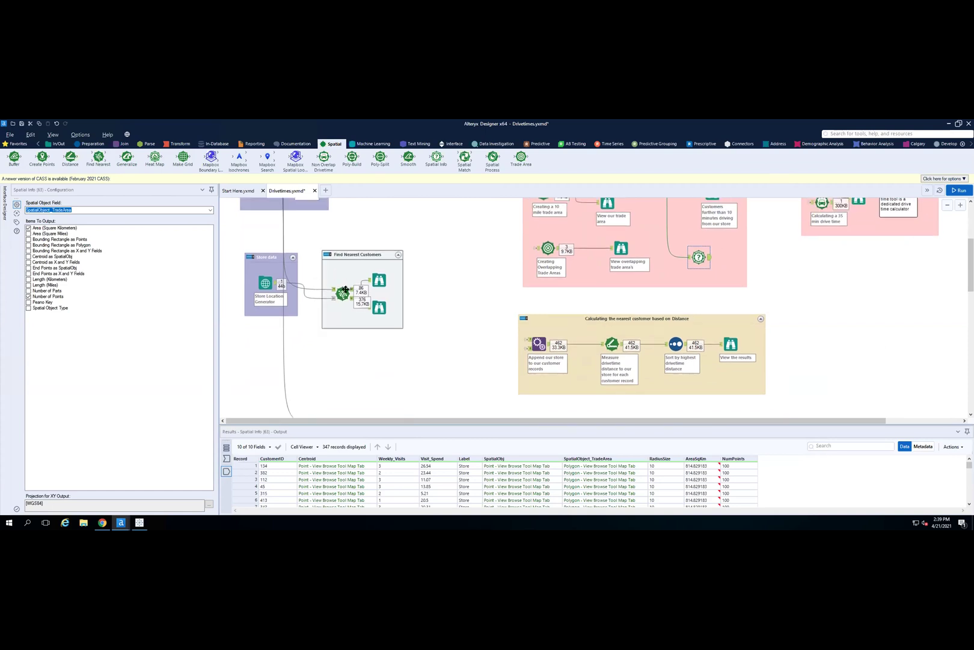
click(336, 292)
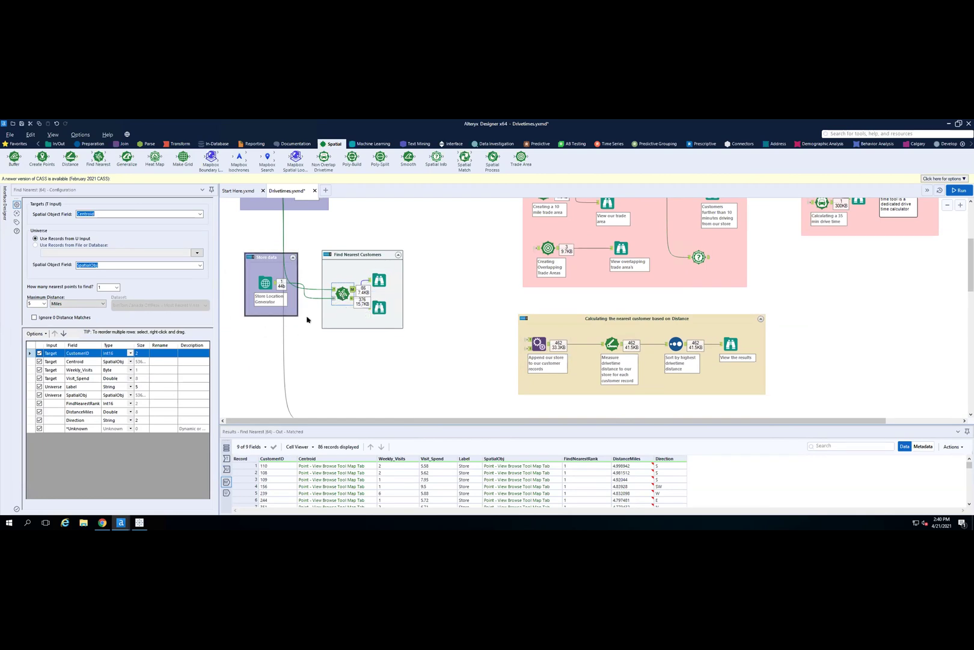
click(265, 283)
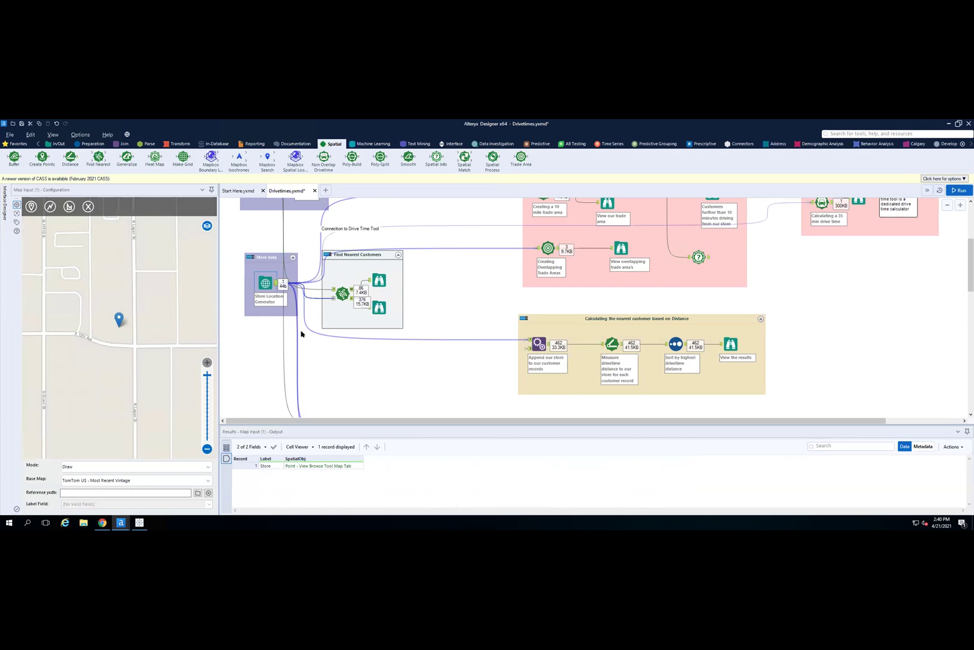
mouse_move(118, 319)
- View the map of matched nearest customers, and set the unmatched customers' base map to Alteryx Light - Most Recent Vintage
click(379, 285)
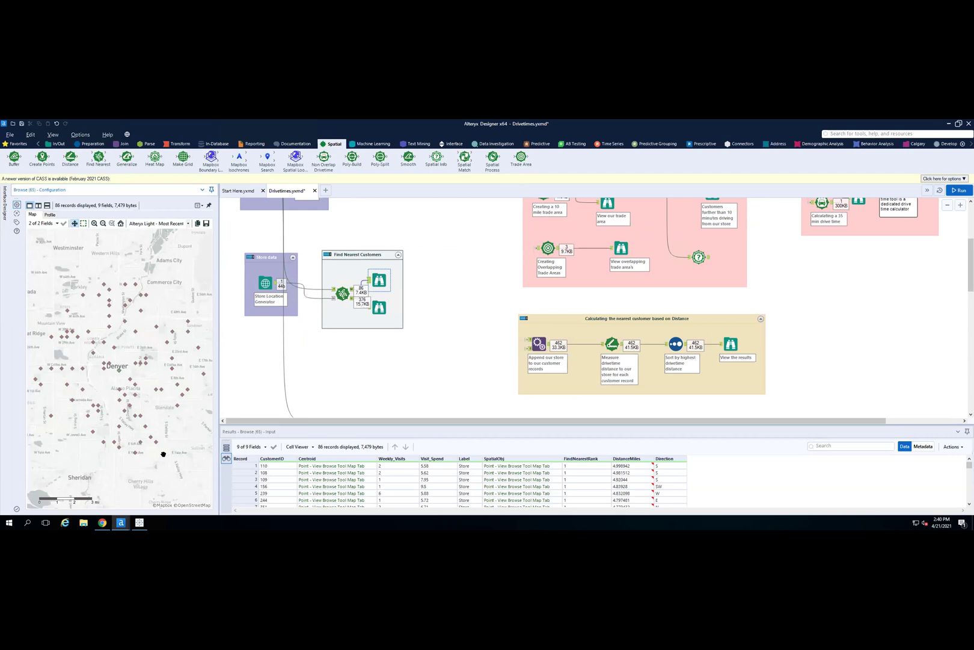
click(379, 307)
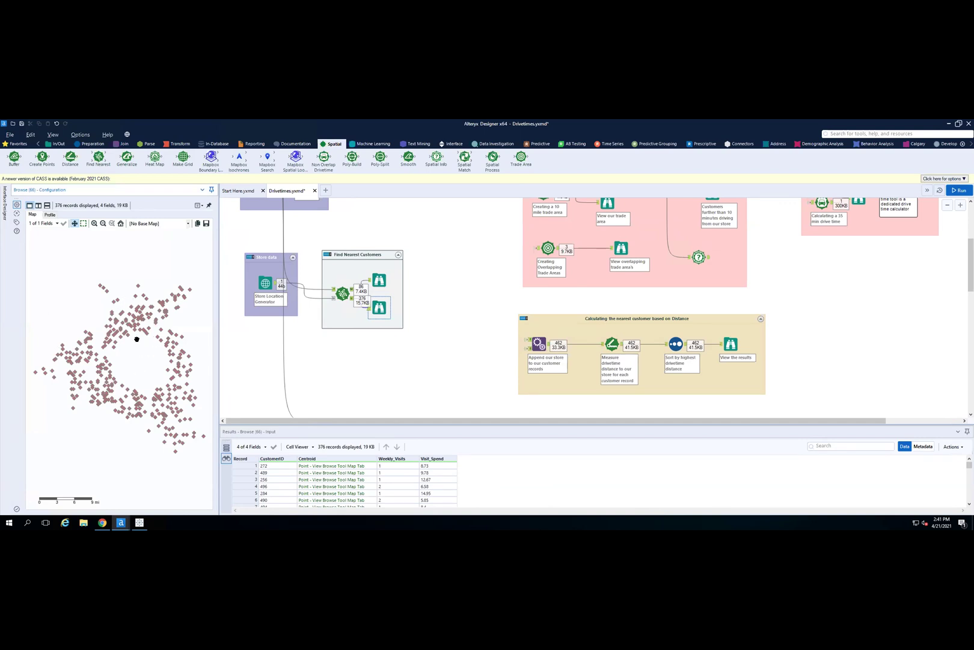
click(155, 223)
click(148, 237)
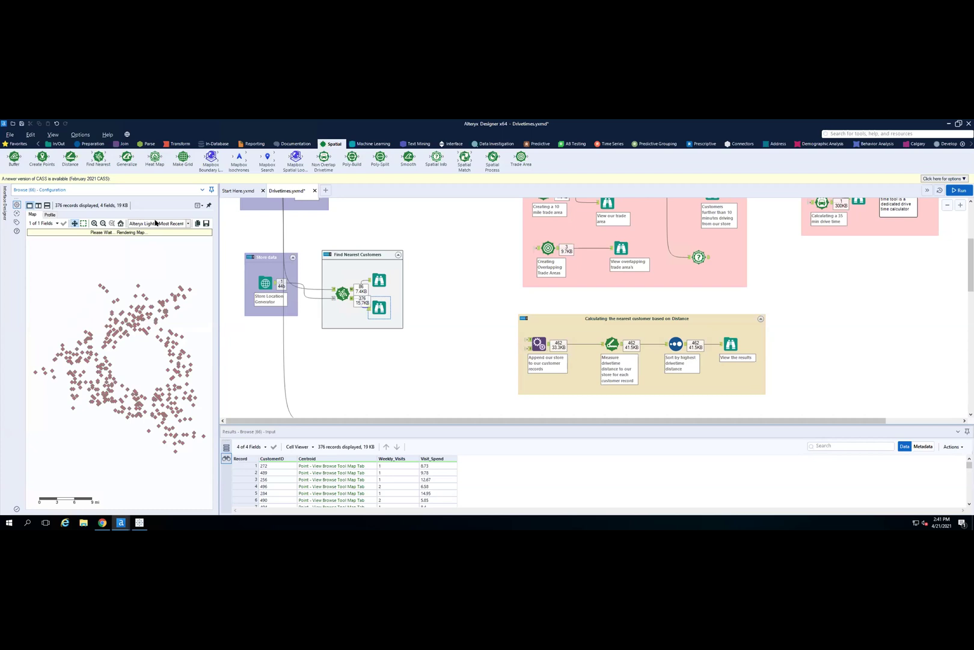
click(155, 223)
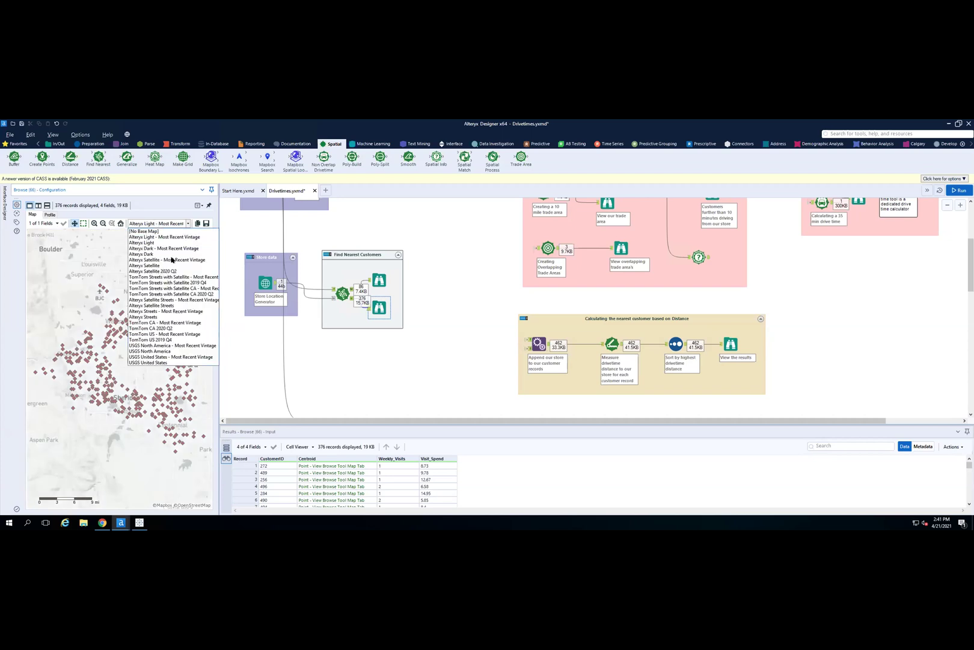
click(368, 367)
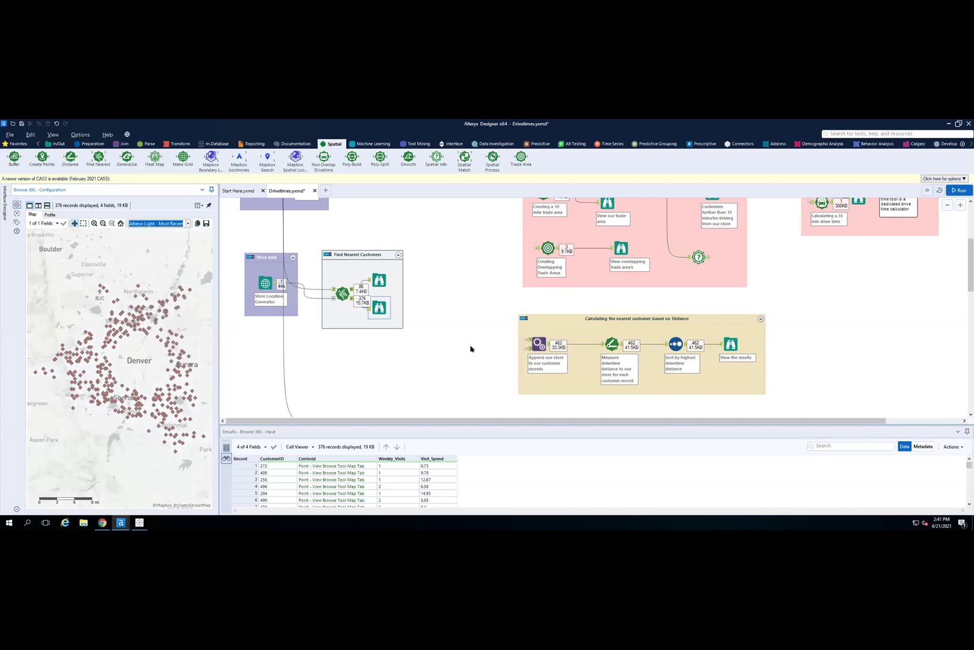
- Examine the Distance tool's drivetime settings and route optimization options, and view the customers' sorted drive-time results
scroll(498, 341, down, 5)
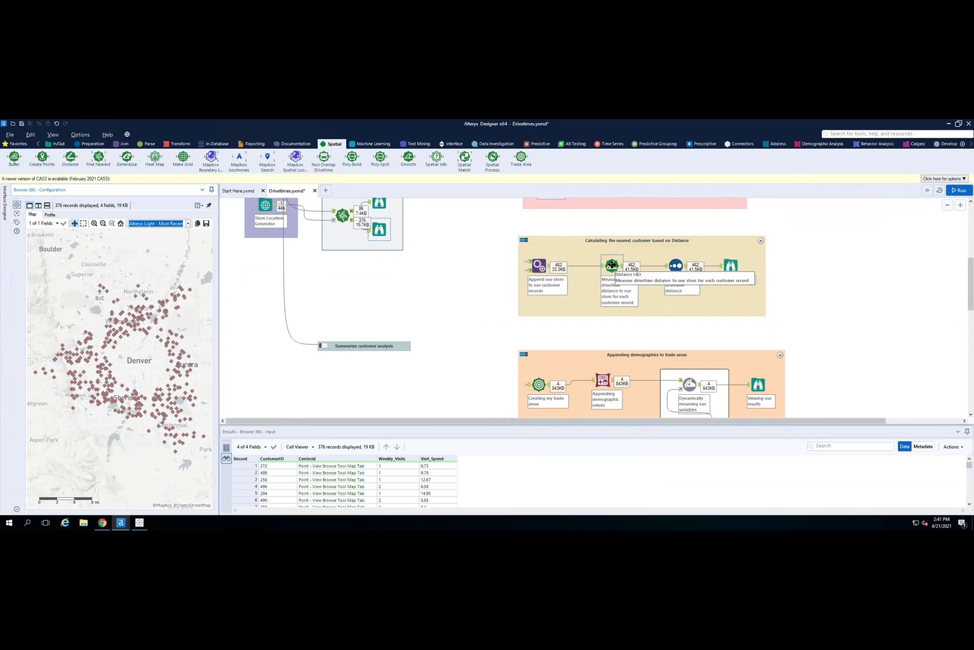
click(612, 265)
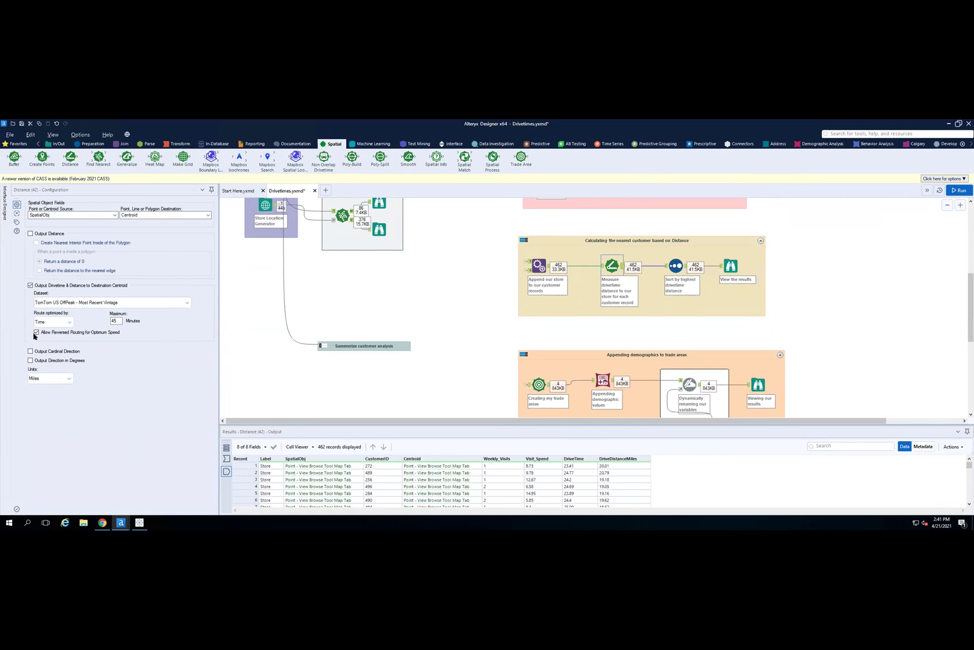
click(66, 321)
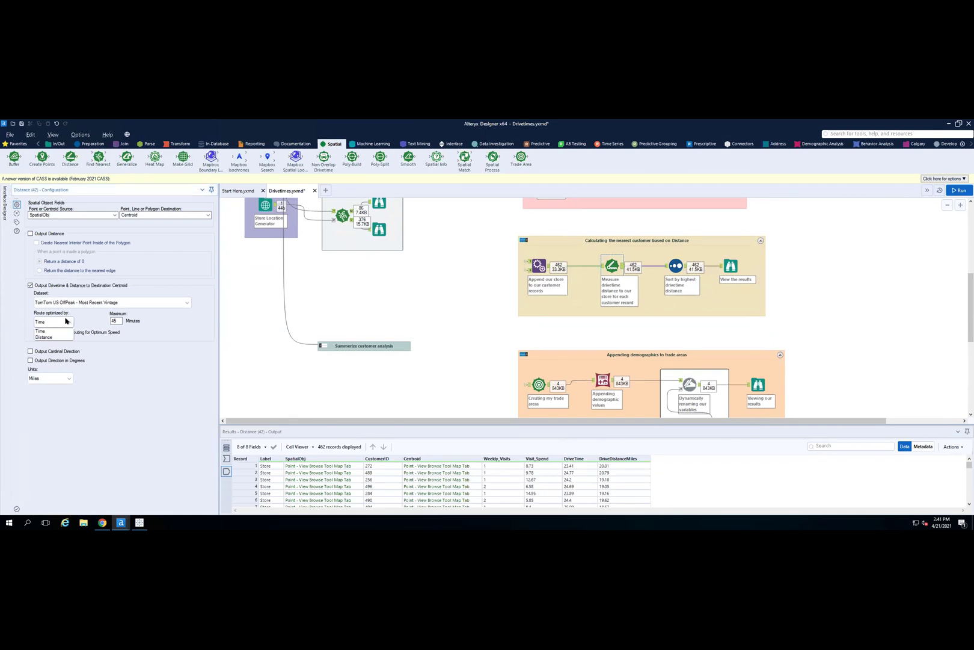
click(82, 328)
scroll(684, 296, down, 1)
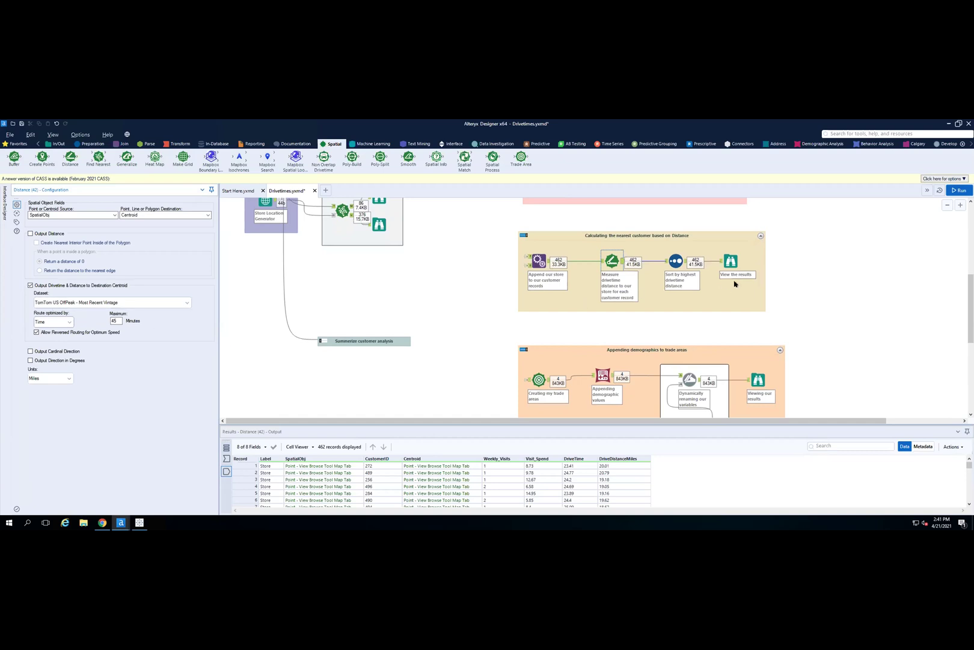
scroll(734, 284, down, 1)
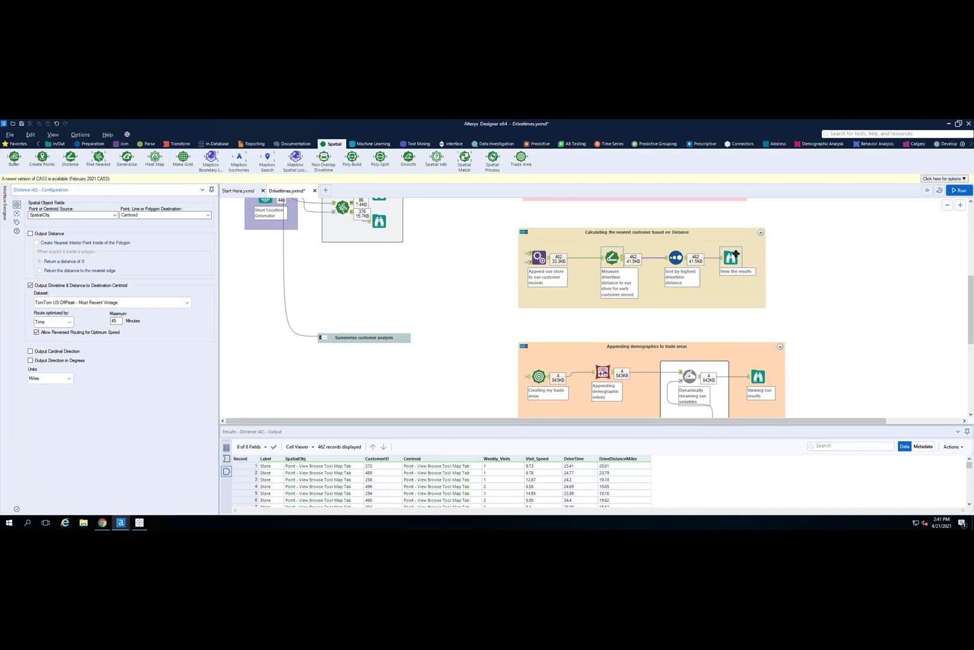
click(735, 255)
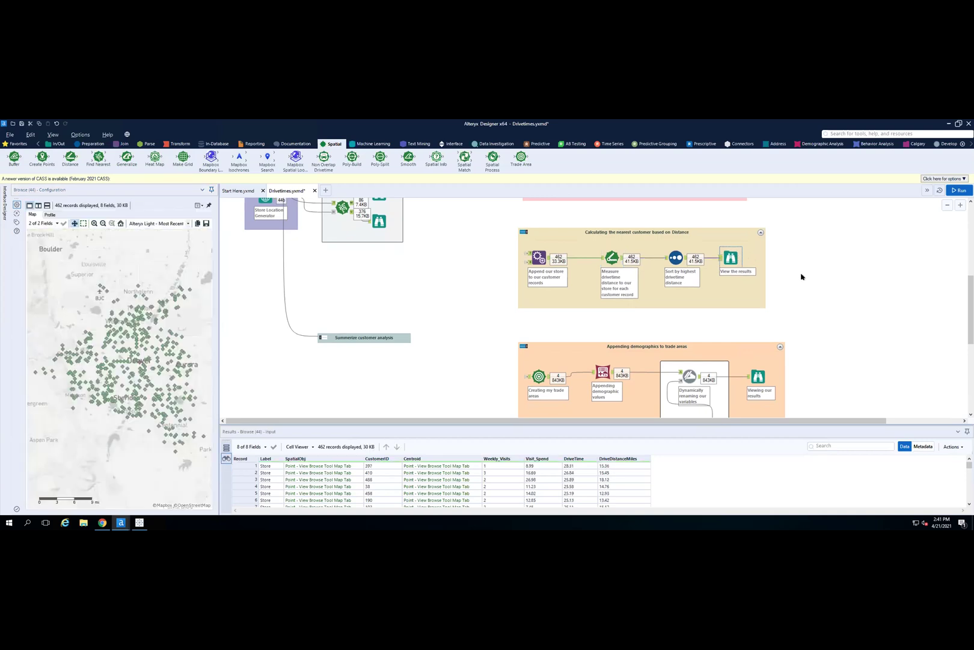
- Examine the drive-time trade area and Allocate Append settings in the demographics section, and view the results with renamed variables
scroll(801, 277, down, 3)
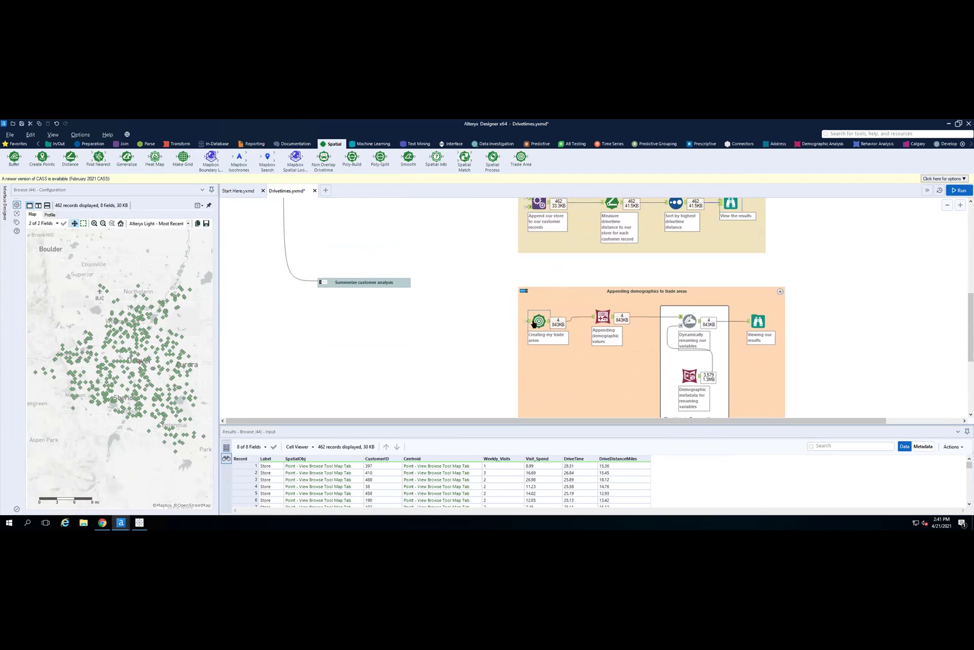
click(534, 325)
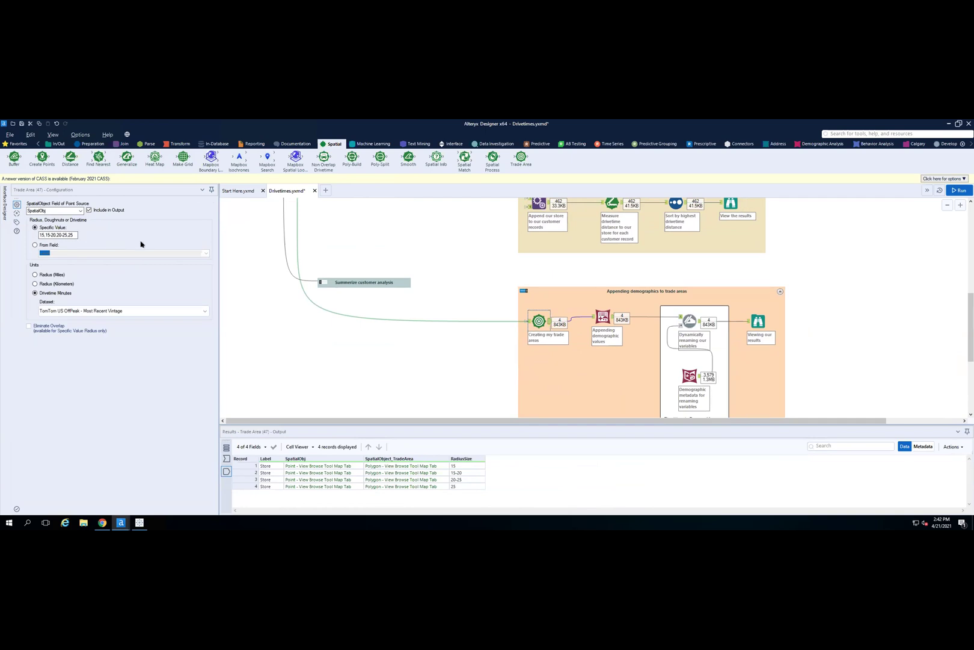
click(603, 316)
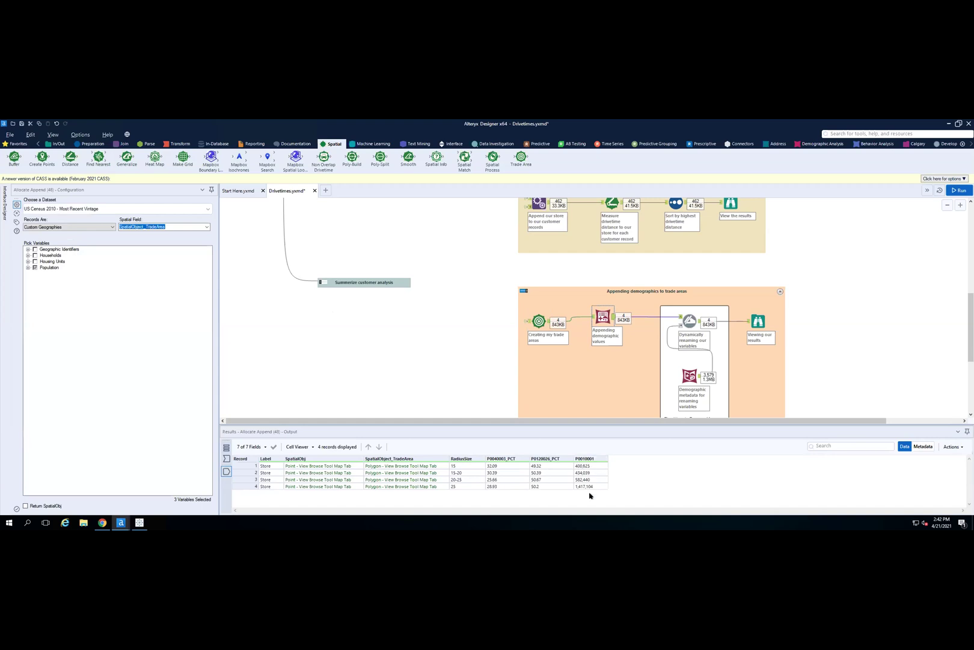
click(758, 321)
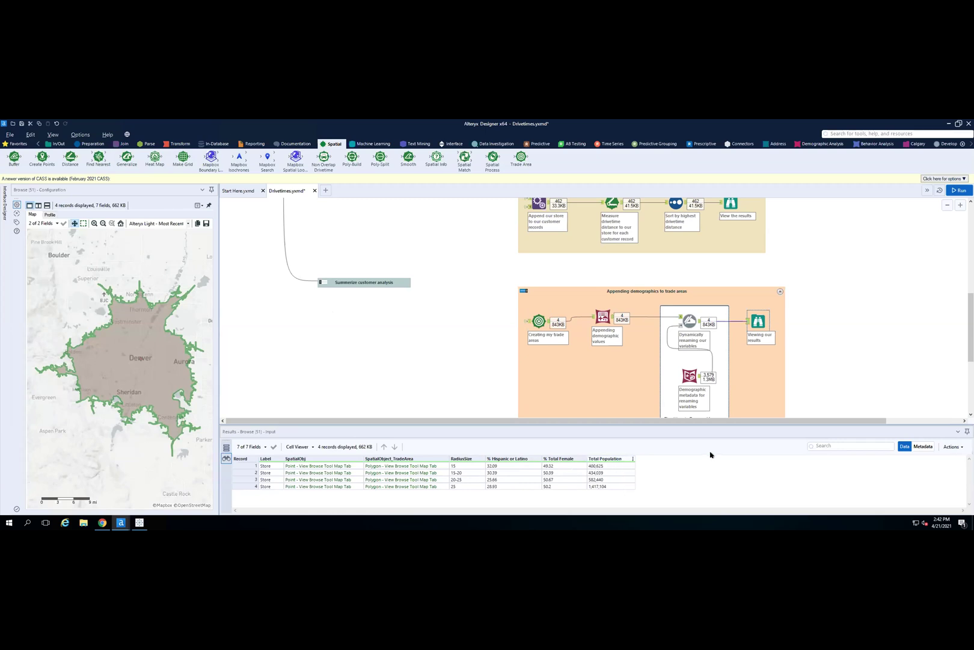
scroll(830, 362, down, 5)
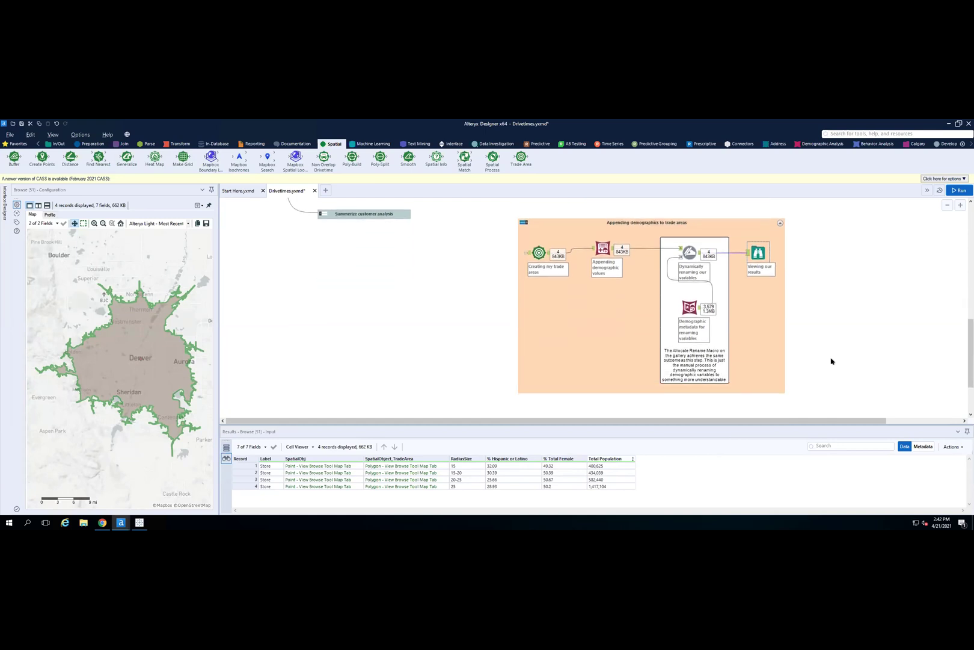
scroll(831, 362, down, 1)
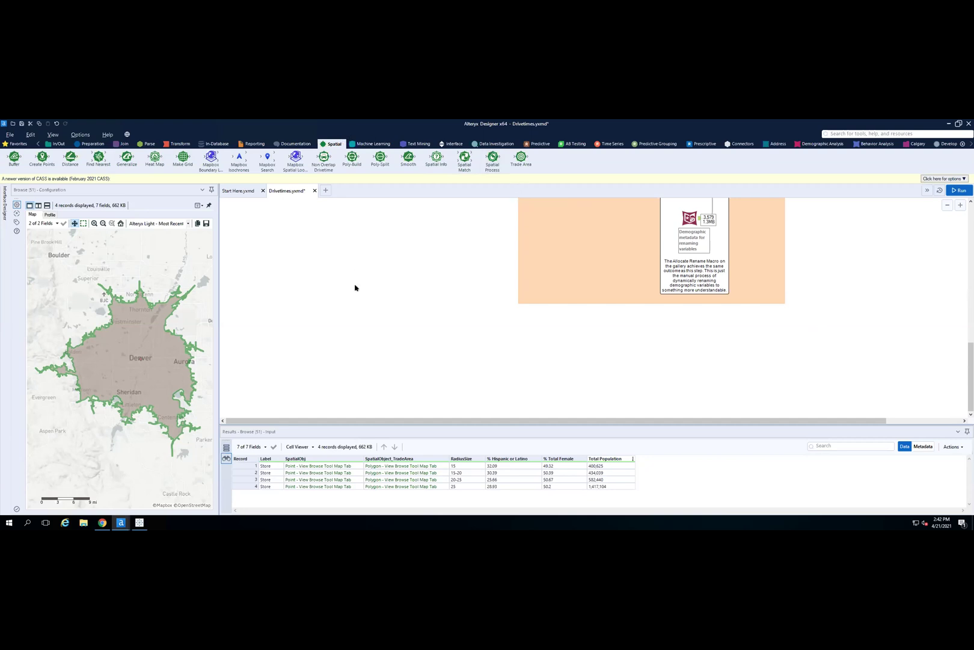
scroll(500, 306, up, 5)
scroll(500, 306, up, 10)
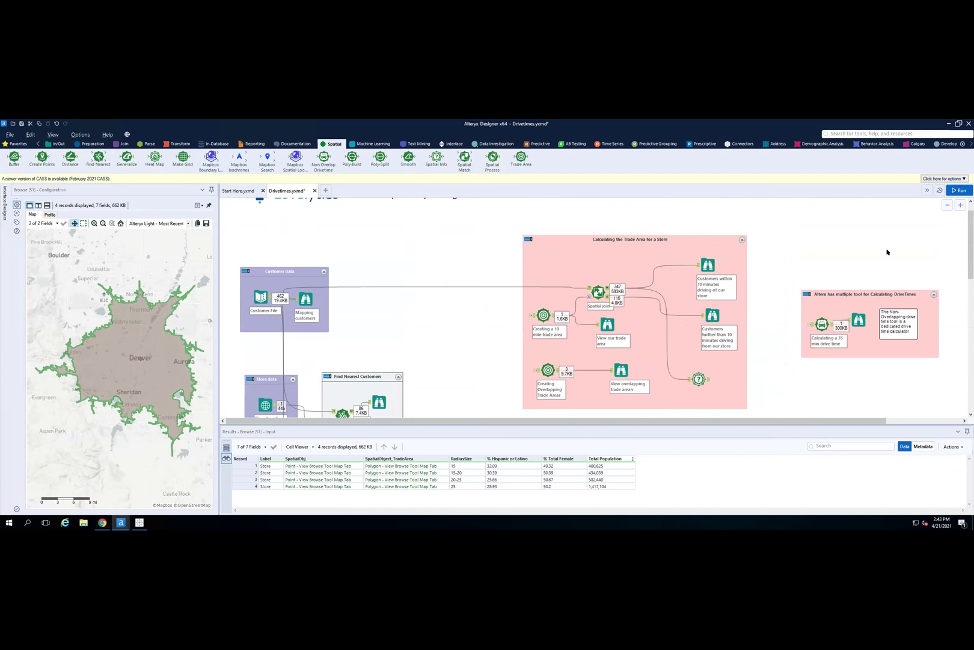
scroll(541, 283, up, 1)
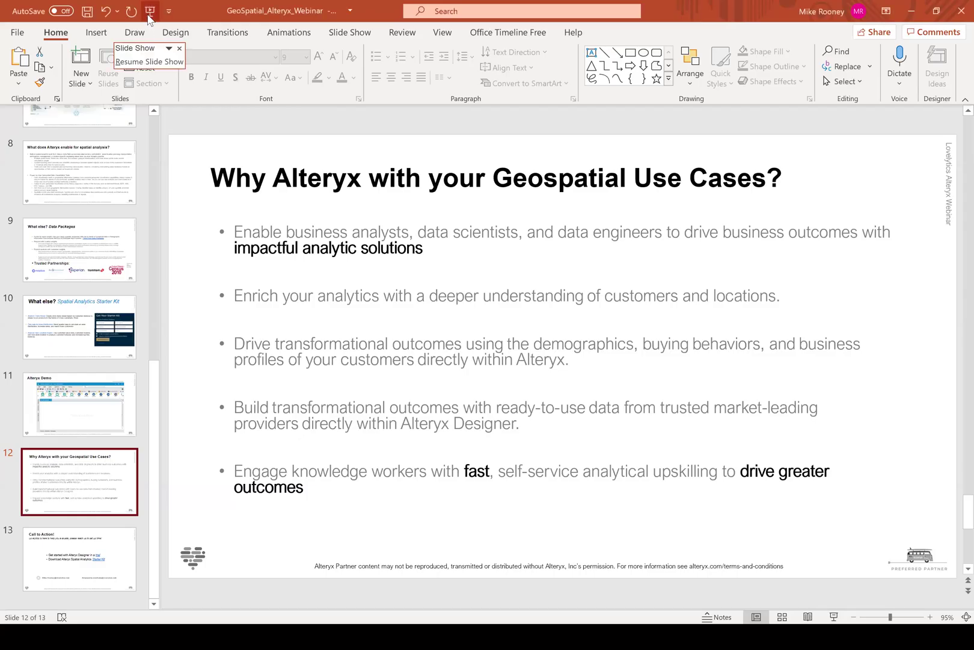
- Switch to the PowerPoint webinar deck, resume the slide show and show the "Why Alteryx with your Geospatial Use Cases?" slide
click(149, 61)
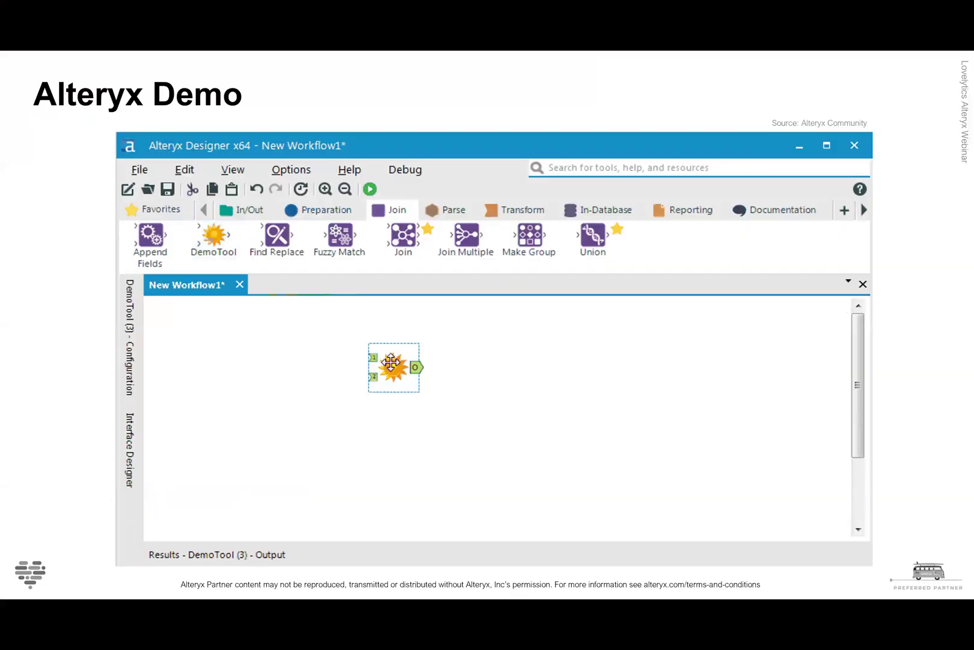
key(Right)
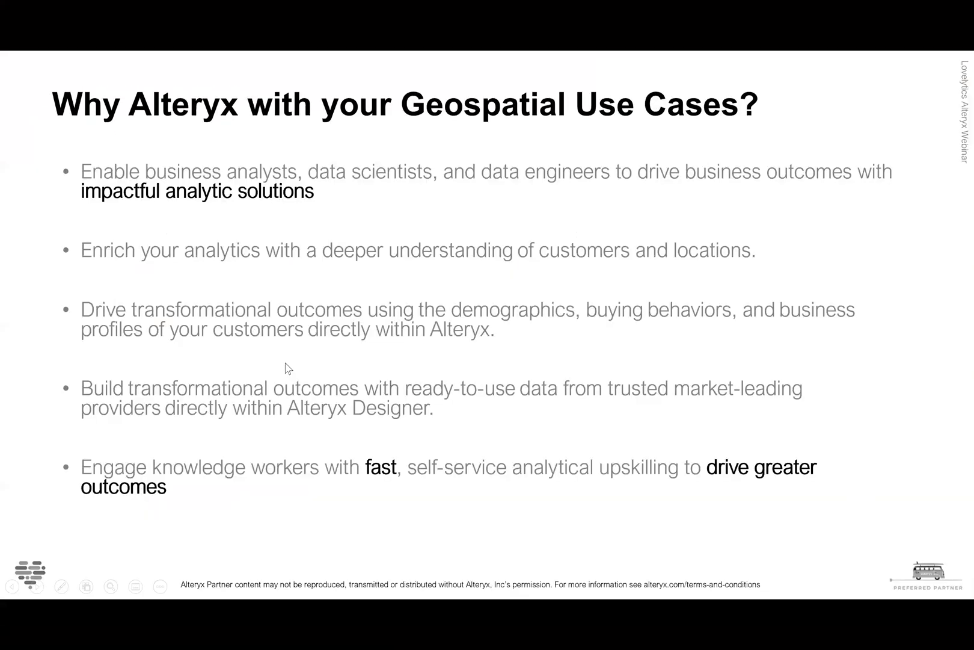
key(Right)
key(Left)
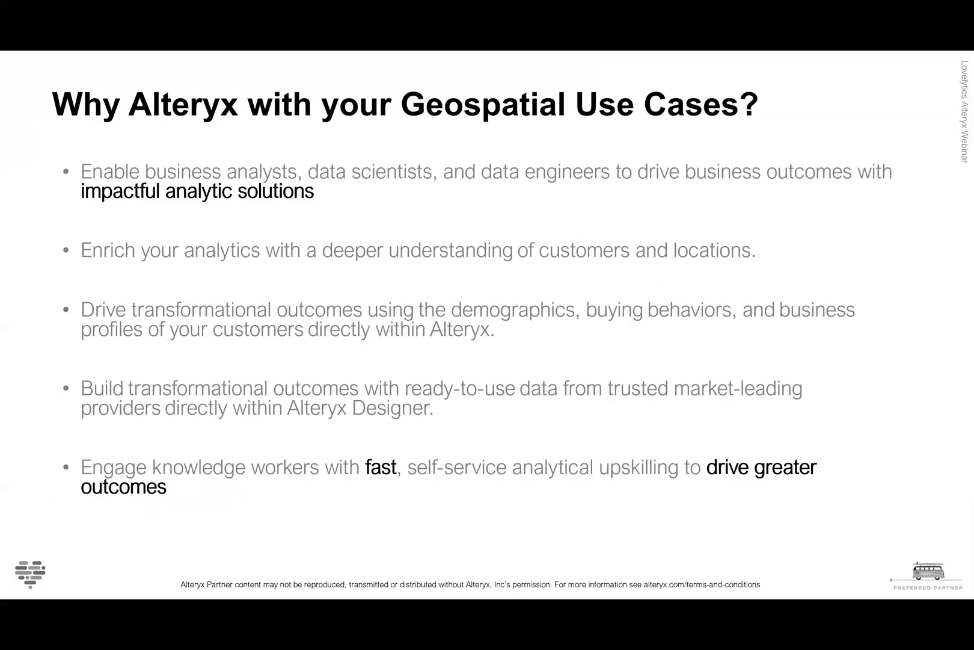